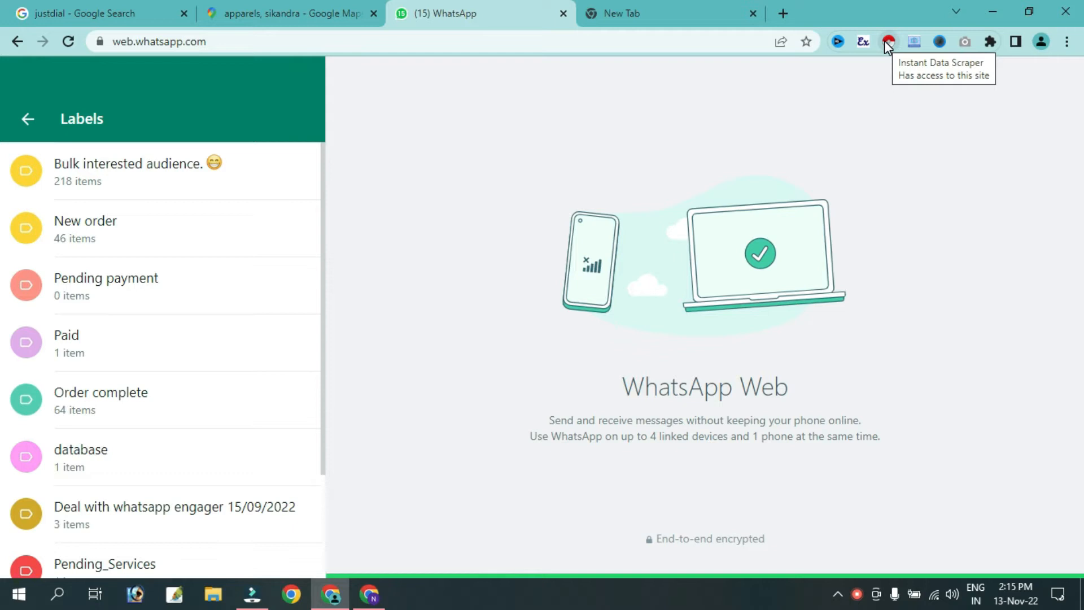
Run a web search for "google" in the empty browser tab
left_click(700, 15)
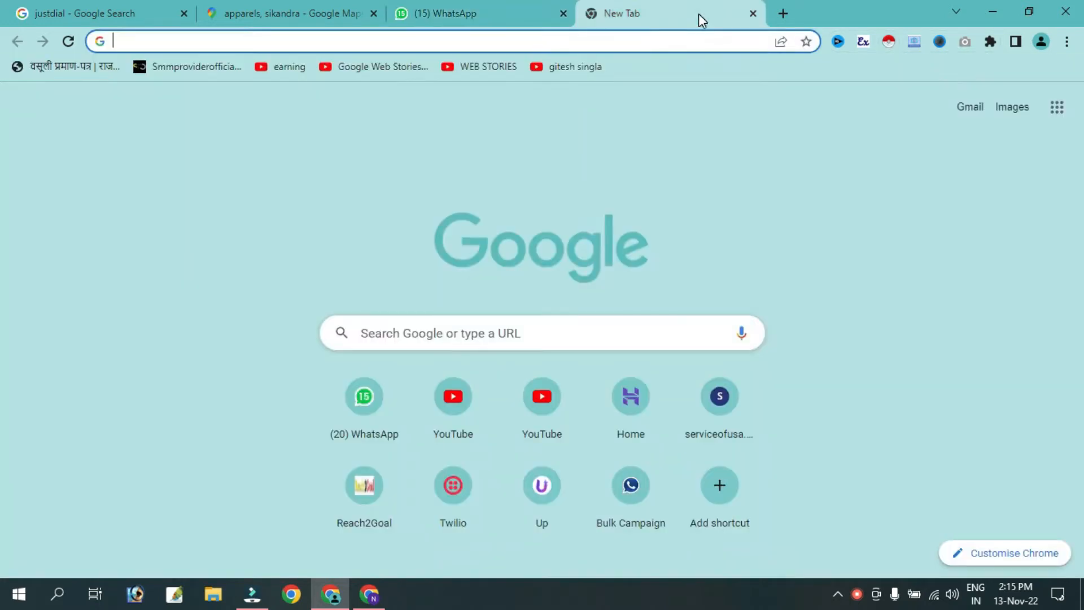
left_click(644, 41)
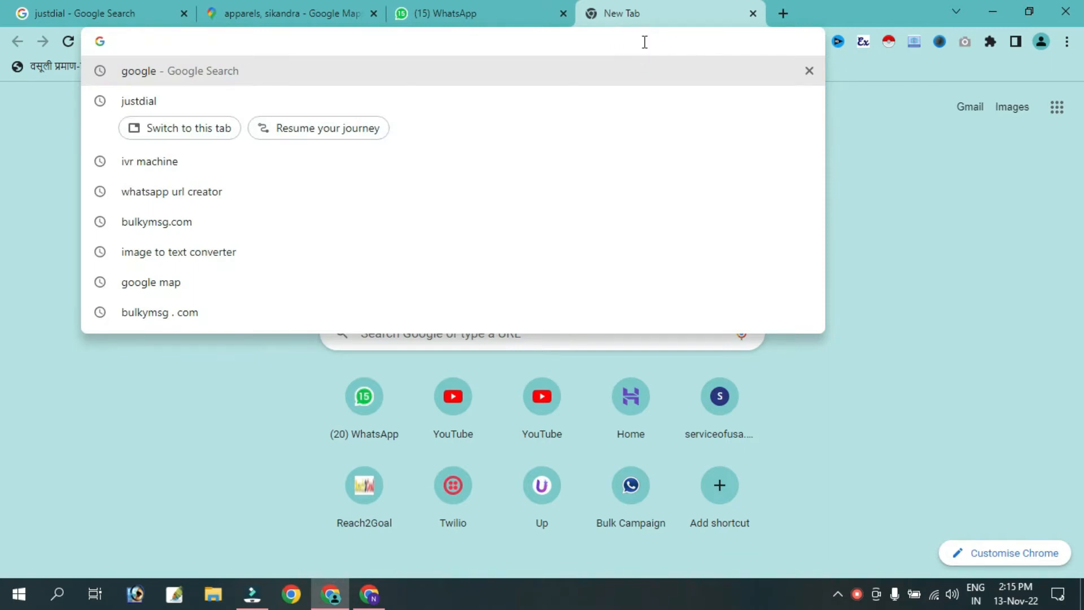
type("google")
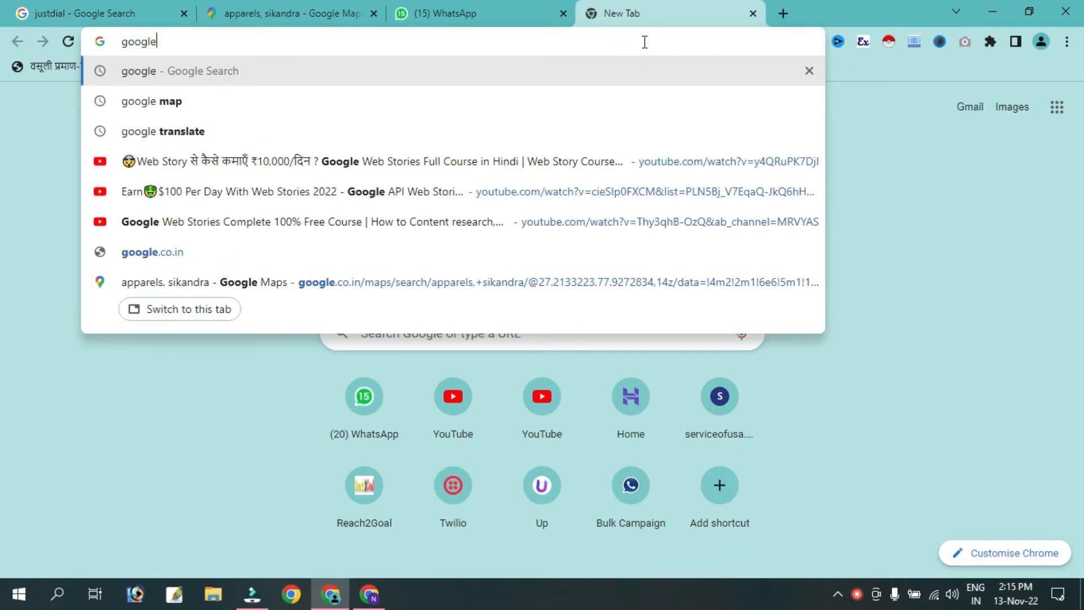
key("Return")
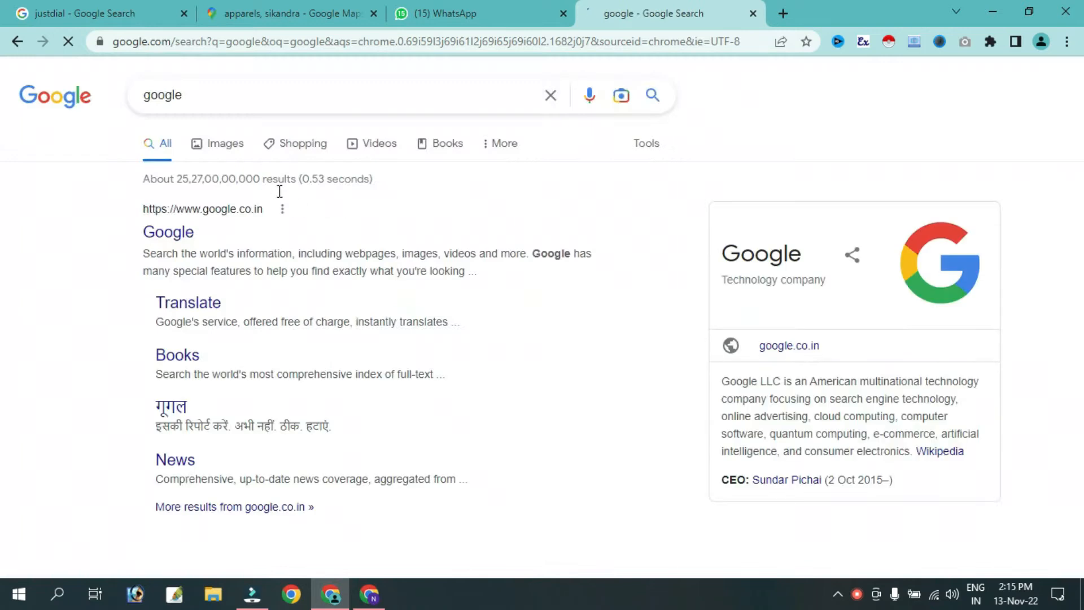
Replace the search query with the suggested "google instant data scraper" and run the search
double_click(226, 104)
key("BackSpace")
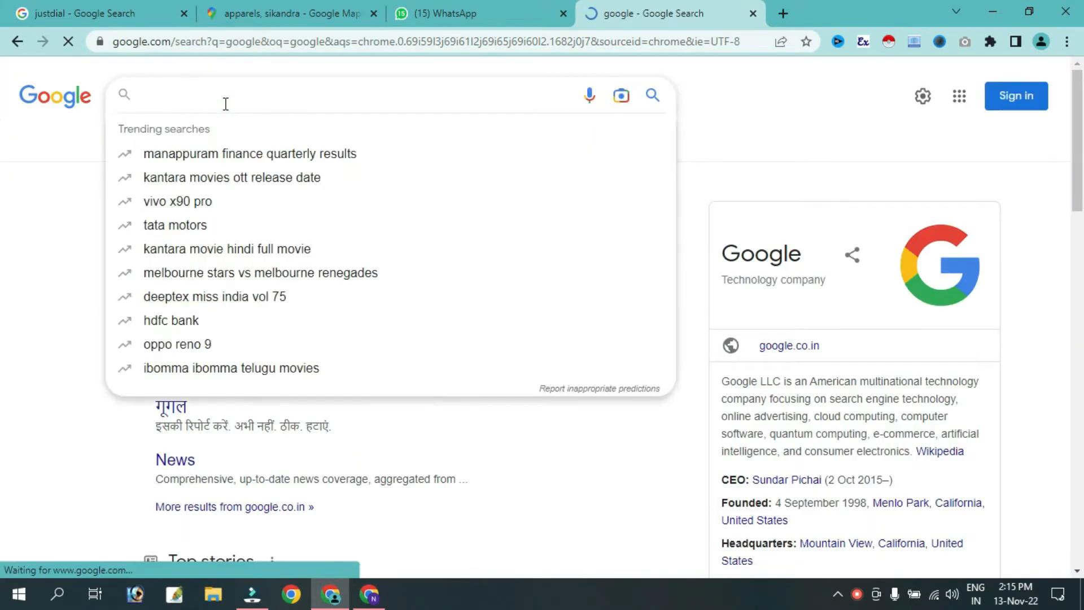
type("google in")
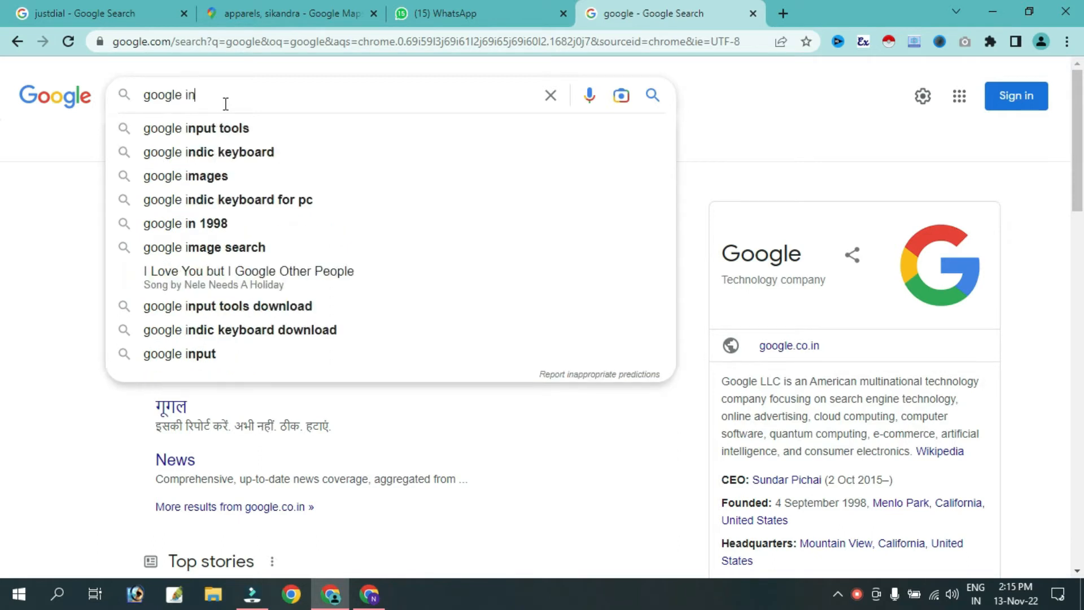
type("stant")
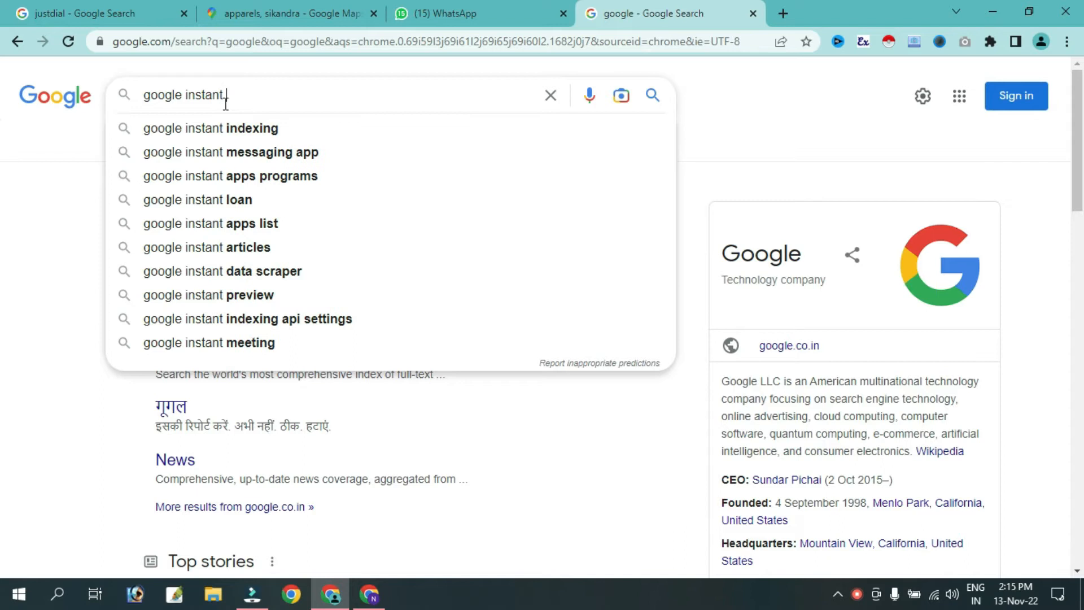
key("Down")
key("Down")
key("Down")
key("Down")
key("Down")
key("Down")
key("Down")
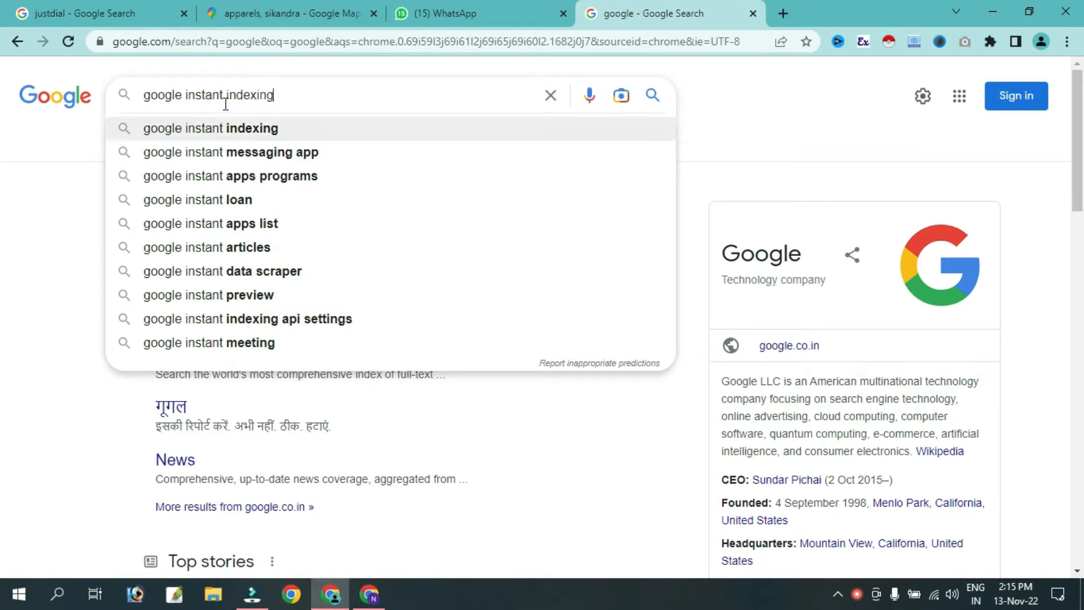
key("Return")
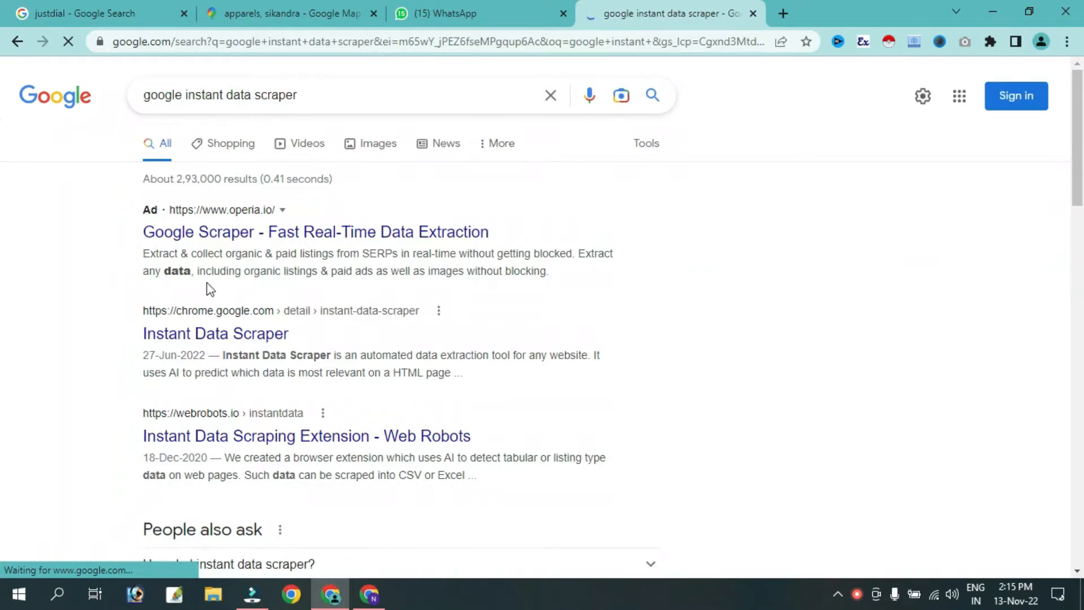
Open the Chrome Web Store result for Instant Data Scraper in its own tab and close the search results tab
left_click(119, 311)
left_click_drag(155, 308, 455, 317)
right_click(222, 335)
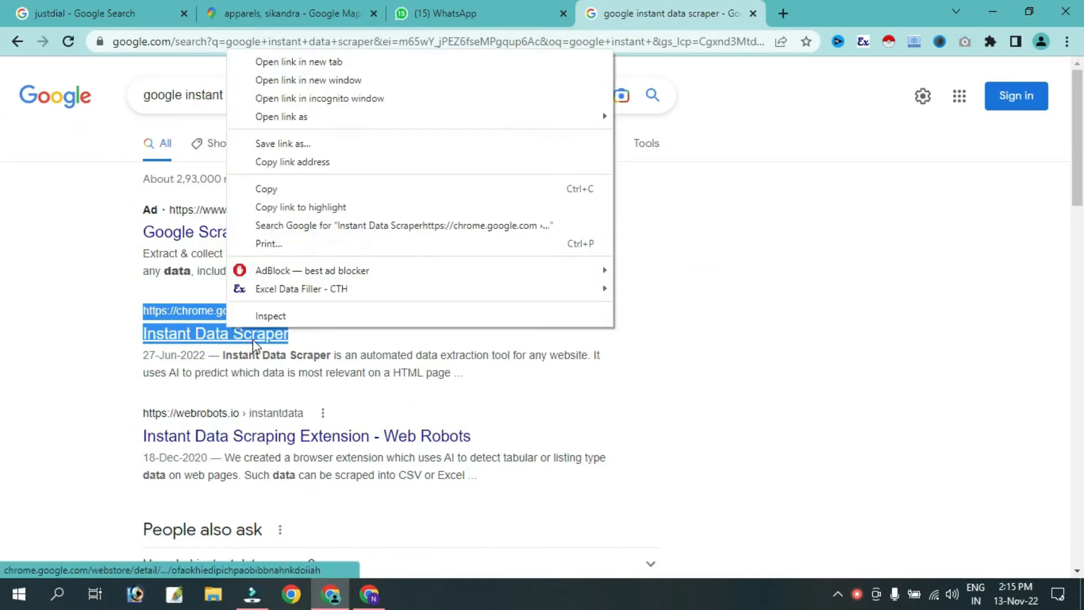
left_click(302, 69)
left_click(762, 4)
left_click(674, 12)
left_click(754, 5)
left_click(687, 13)
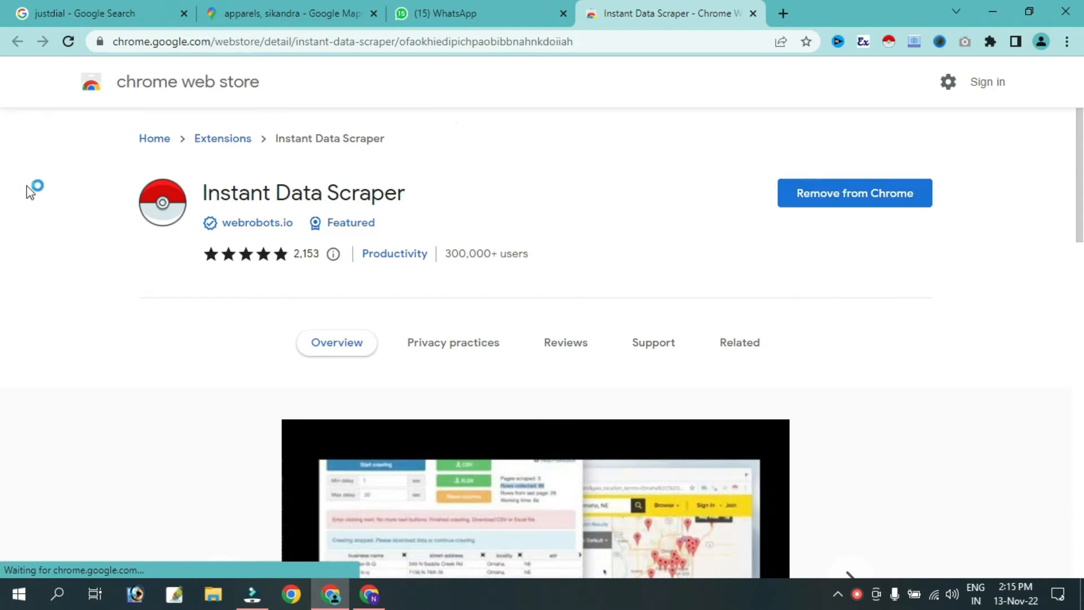
Examine the Instant Data Scraper extension's name, details and overview on its Chrome Web Store page
left_click_drag(117, 187, 423, 223)
left_click(491, 225)
scroll(486, 238, "down", 5)
scroll(485, 238, "up", 5)
scroll(485, 242, "down", 4)
scroll(484, 241, "up", 4)
left_click_drag(129, 205, 390, 223)
left_click(467, 208)
Return to WhatsApp Web, closing the extension's store page, and open the chats under the "Bulk interested audience." label
left_click(436, 7)
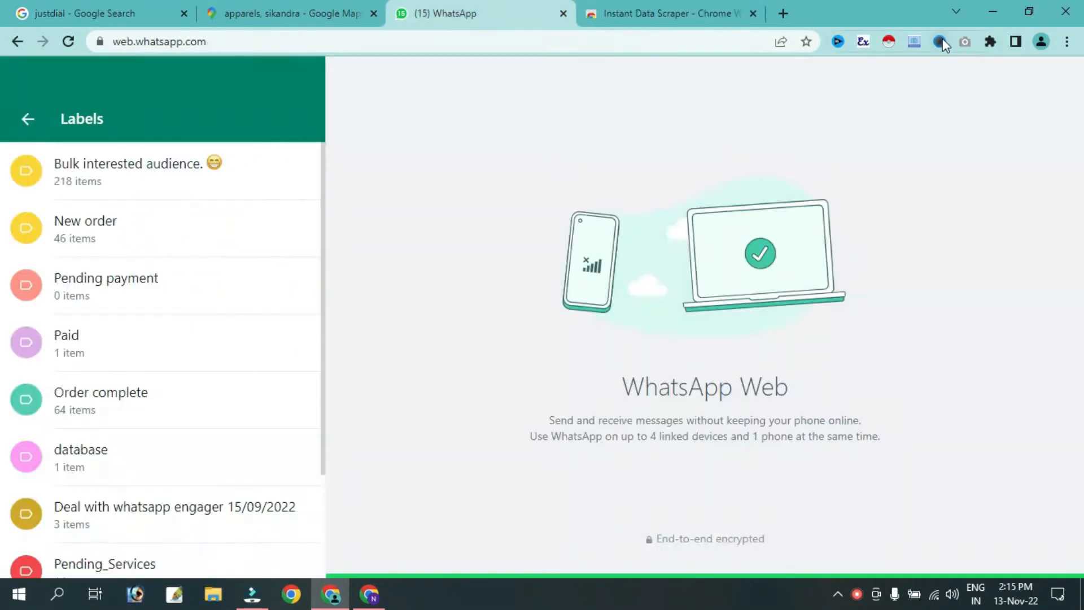
left_click(754, 14)
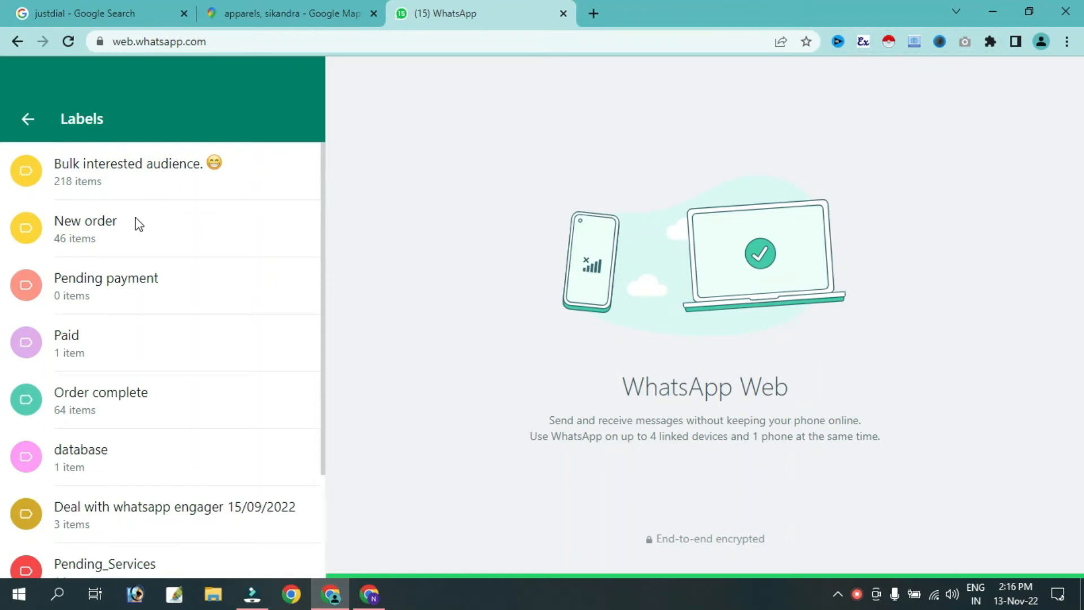
scroll(158, 252, "down", 2)
scroll(322, 202, "up", 2)
left_click(120, 169)
scroll(120, 171, "down", 10)
scroll(181, 240, "up", 10)
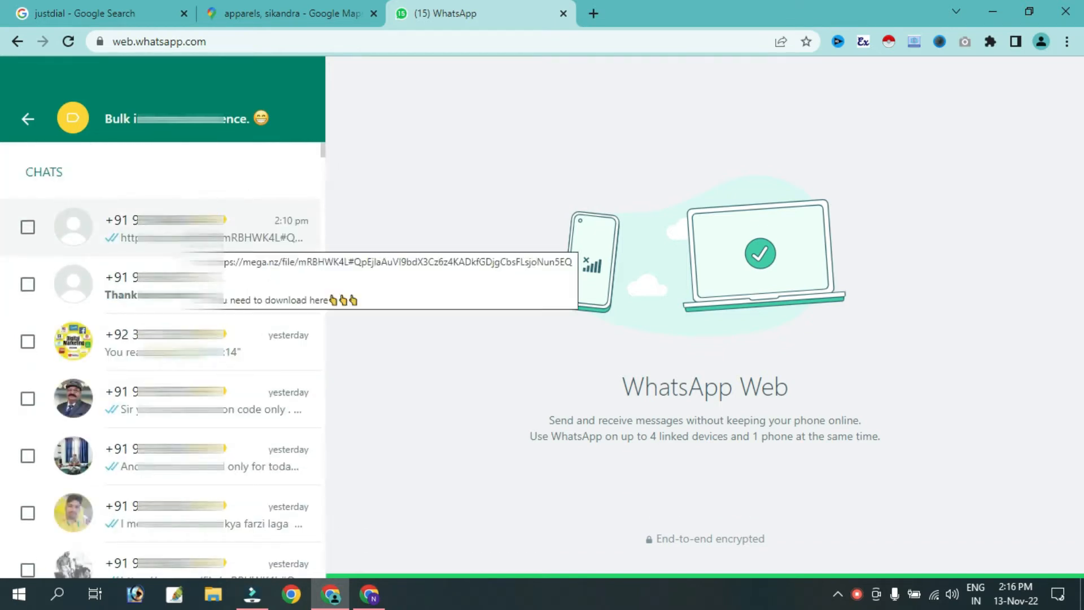
Launch Instant Data Scraper on the labelled chat list and look through the first table it detects
left_click(889, 44)
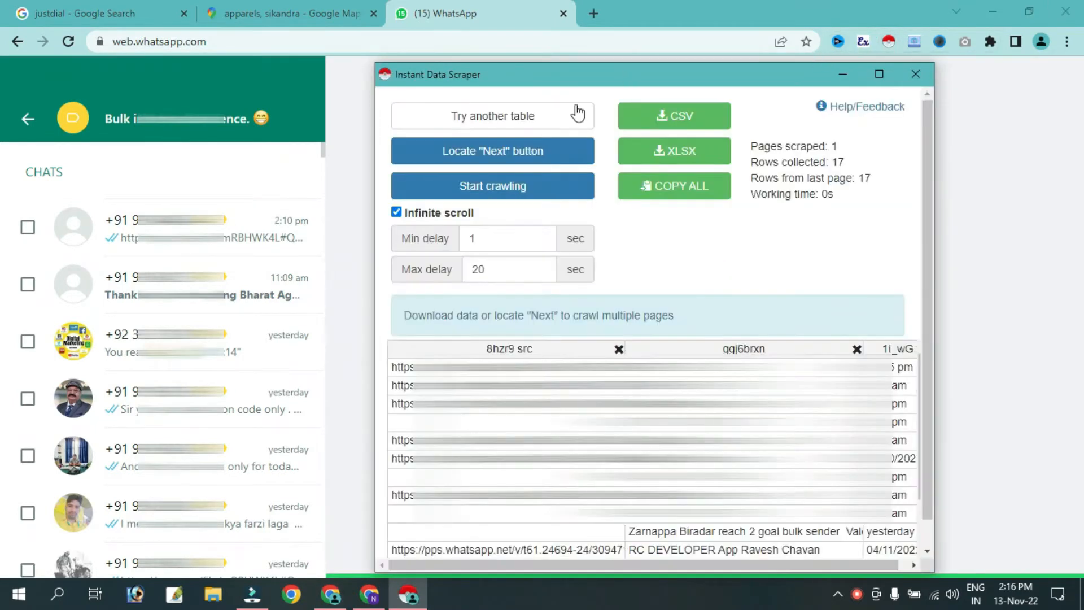
left_click(578, 113)
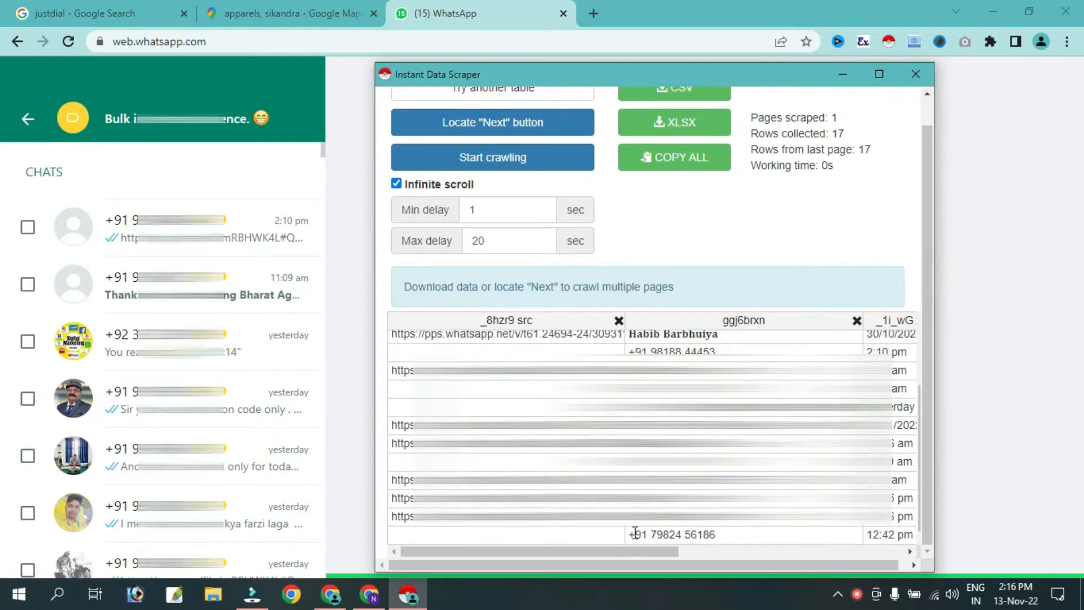
left_click_drag(626, 548, 564, 547)
scroll(560, 537, "up", 5)
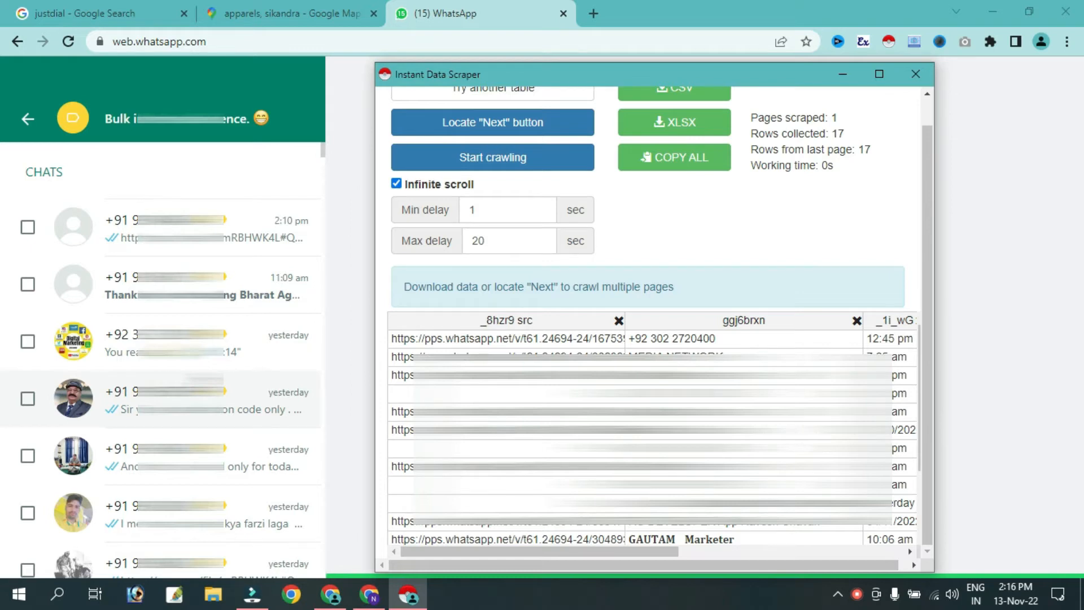
scroll(278, 387, "down", 3)
scroll(617, 327, "up", 4)
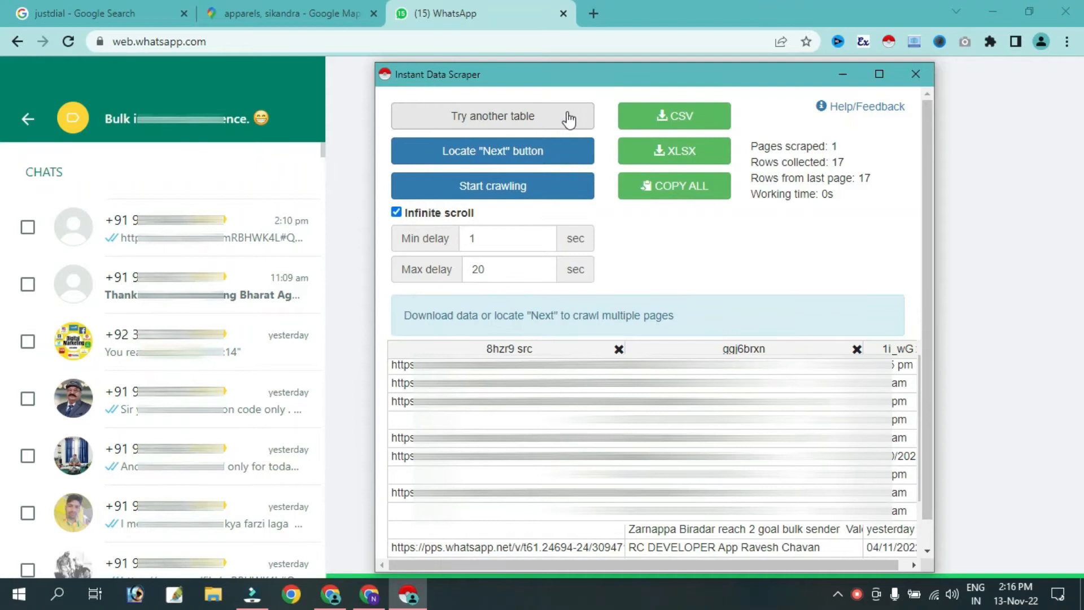
Switch the scraper to another table that covers the chat list, and check its rows and collected count
left_click(495, 121)
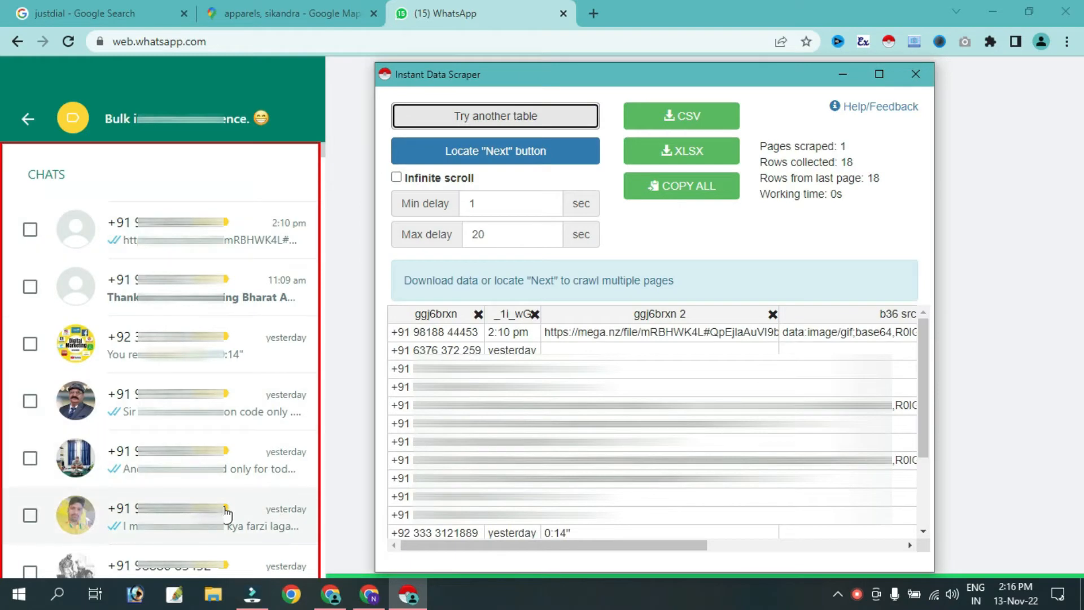
left_click(491, 546)
scroll(399, 432, "down", 2)
scroll(399, 432, "up", 2)
left_click_drag(761, 162, 860, 165)
left_click(783, 142)
left_click_drag(766, 162, 872, 167)
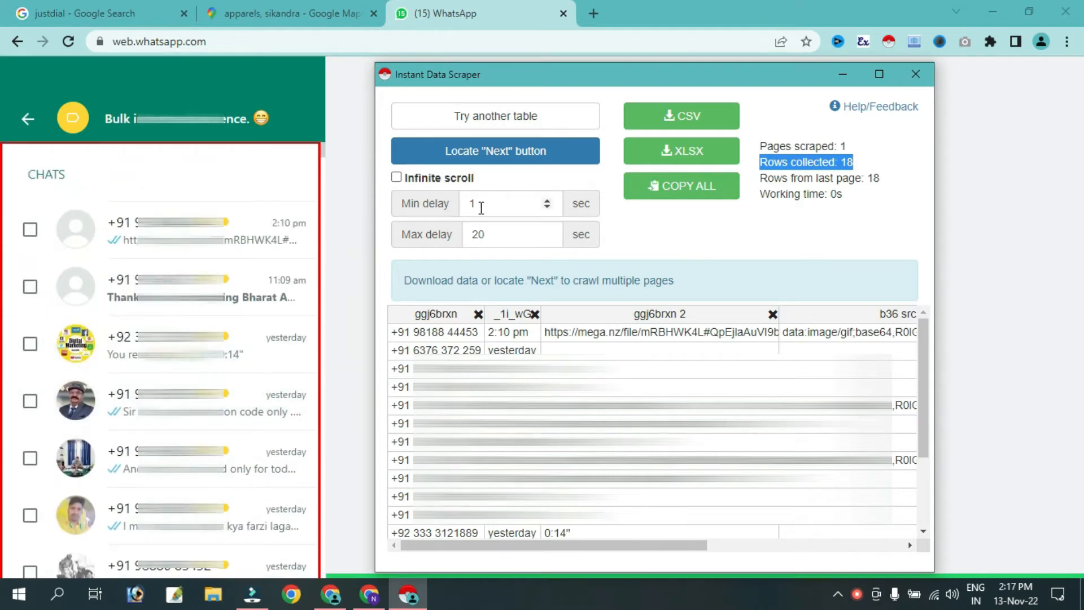
Start crawling the chat list with a minimum delay of 3 seconds and infinite scroll enabled
double_click(514, 204)
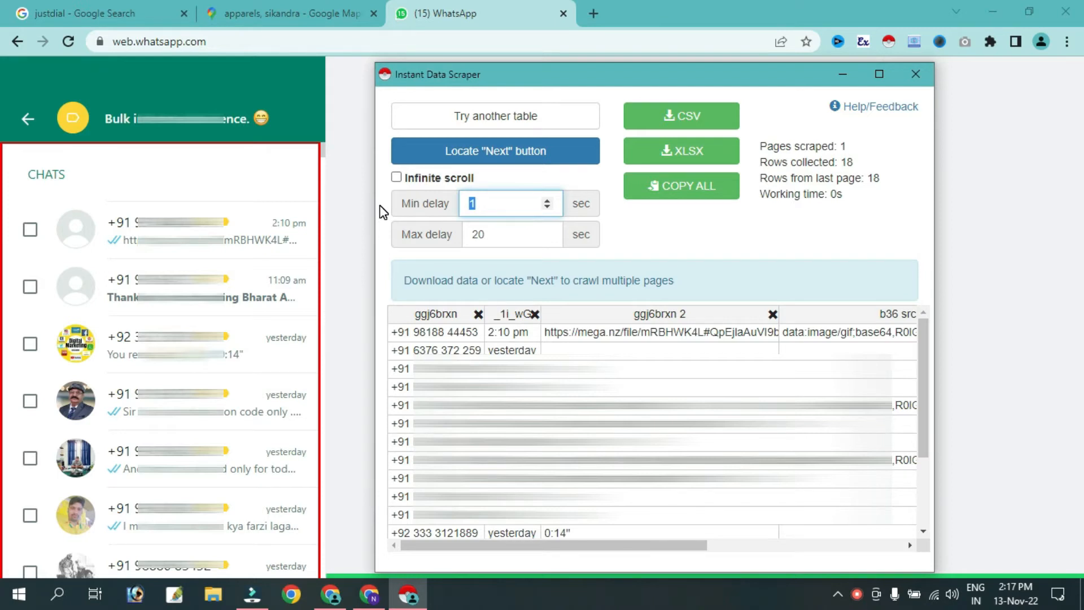
double_click(493, 233)
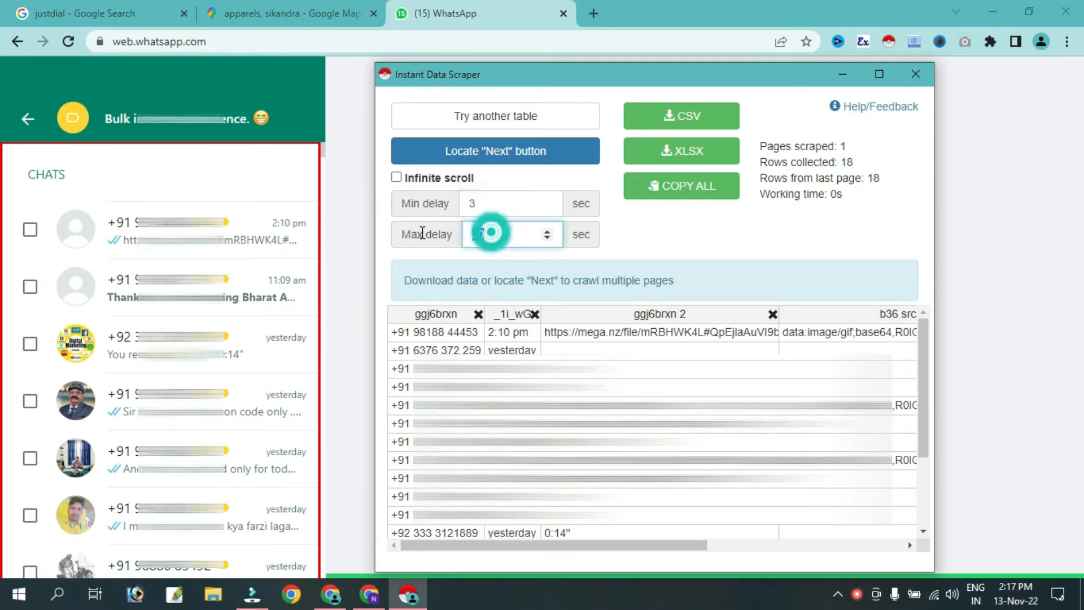
left_click(397, 178)
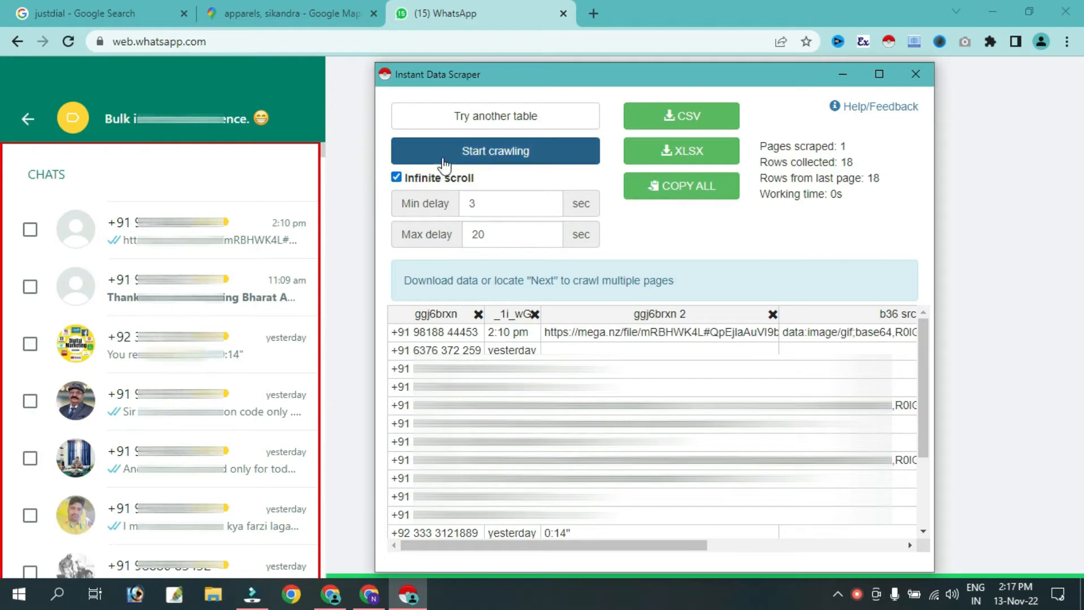
left_click(398, 177)
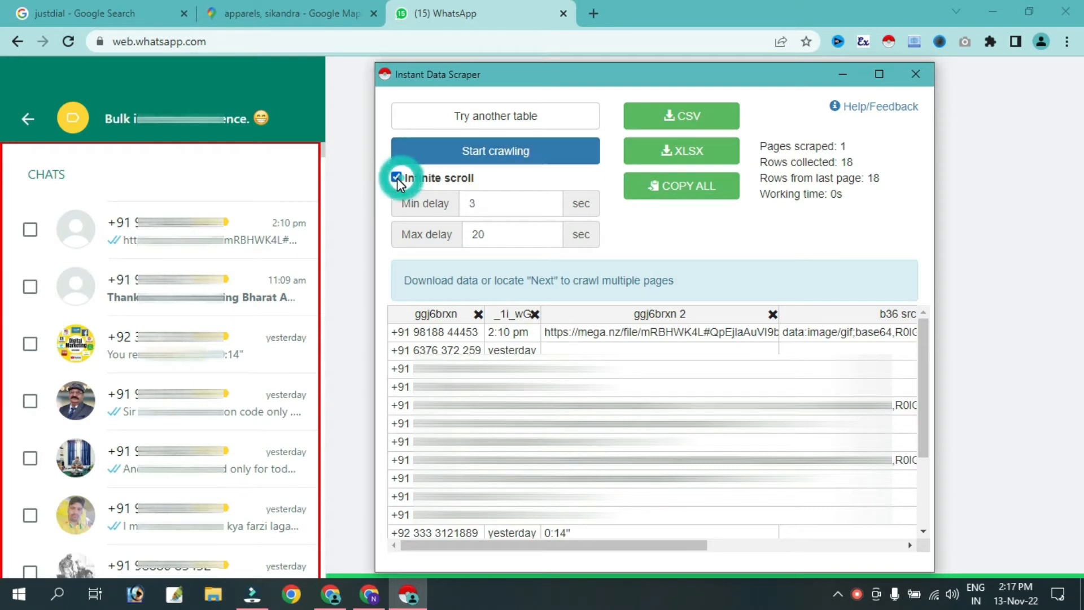
left_click(435, 161)
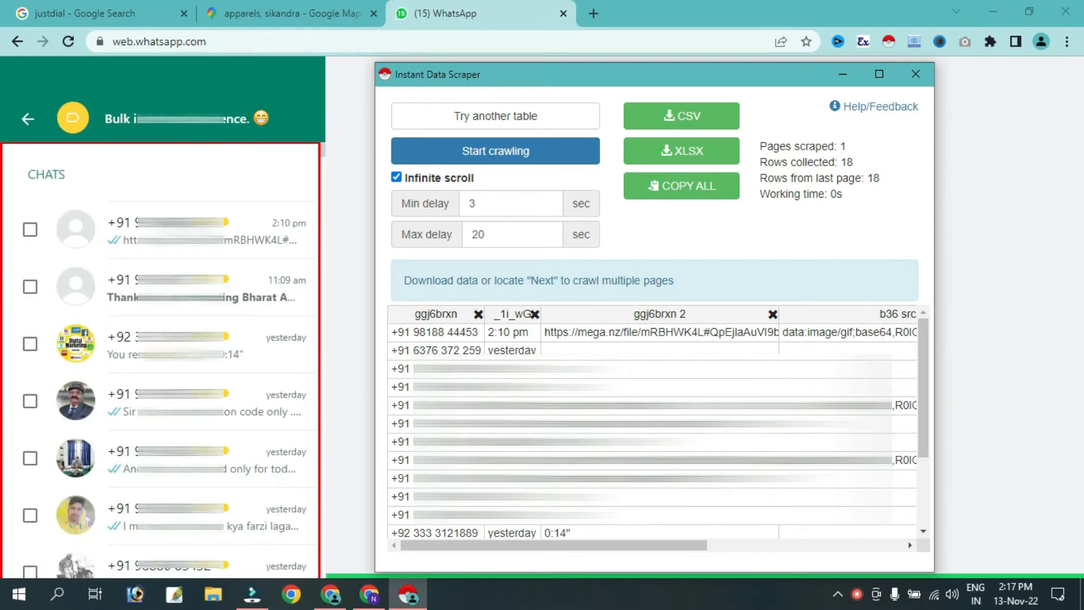
left_click(435, 152)
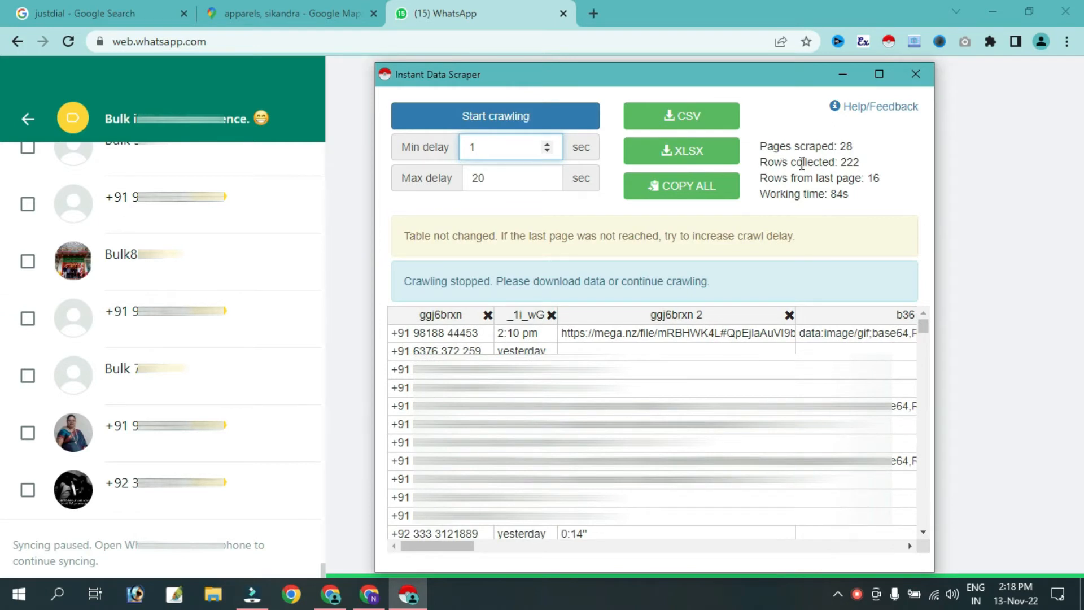
Check the number of rows collected and look through the scraped phone numbers in the results table
left_click_drag(802, 164, 860, 164)
left_click(859, 161)
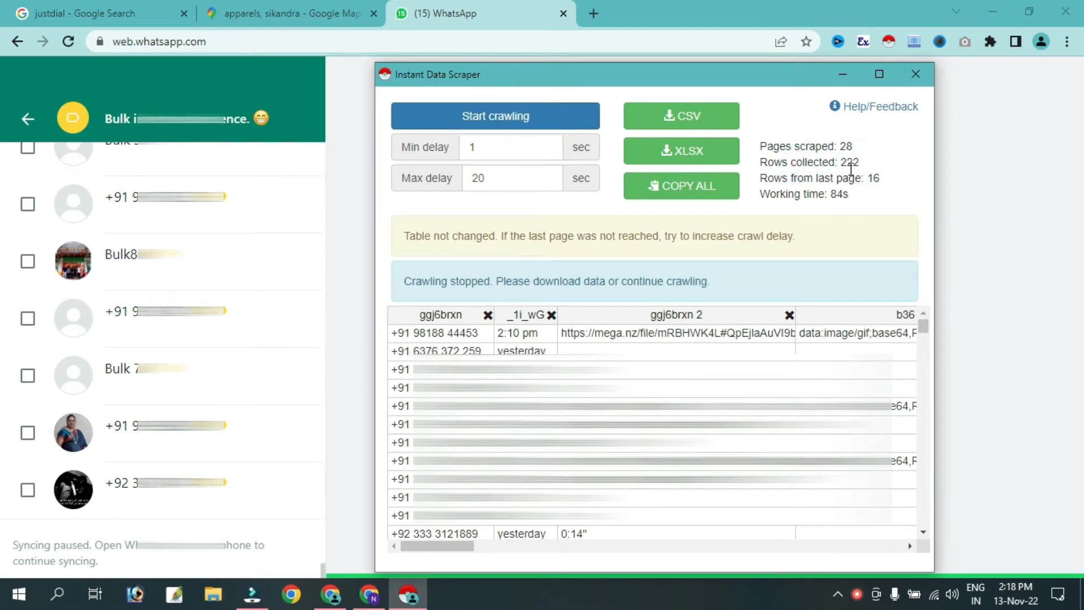
scroll(653, 432, "down", 20)
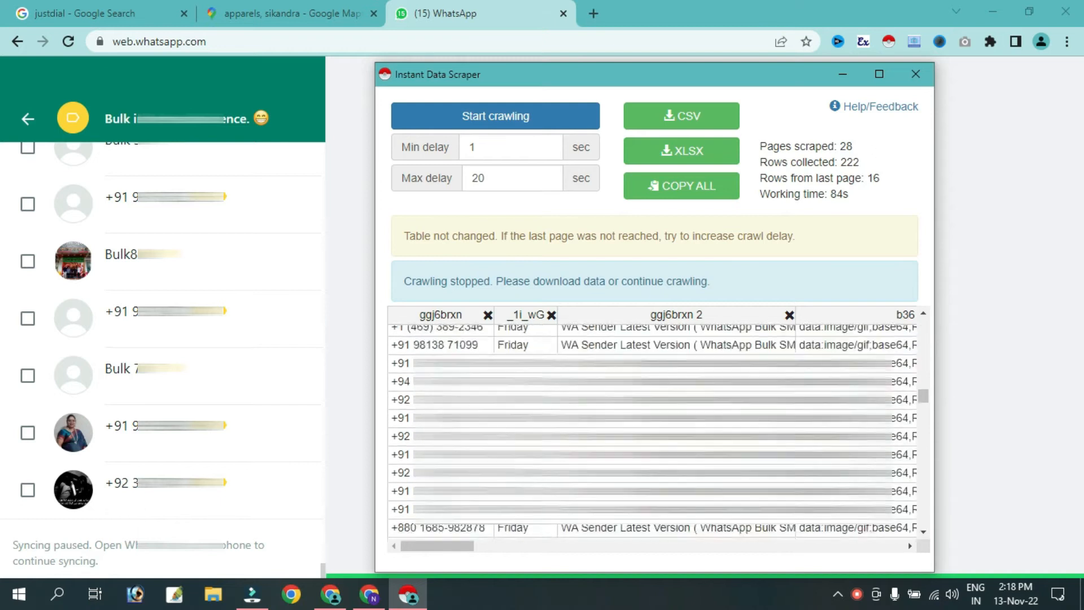
scroll(652, 432, "down", 10)
scroll(653, 432, "up", 20)
scroll(653, 432, "up", 15)
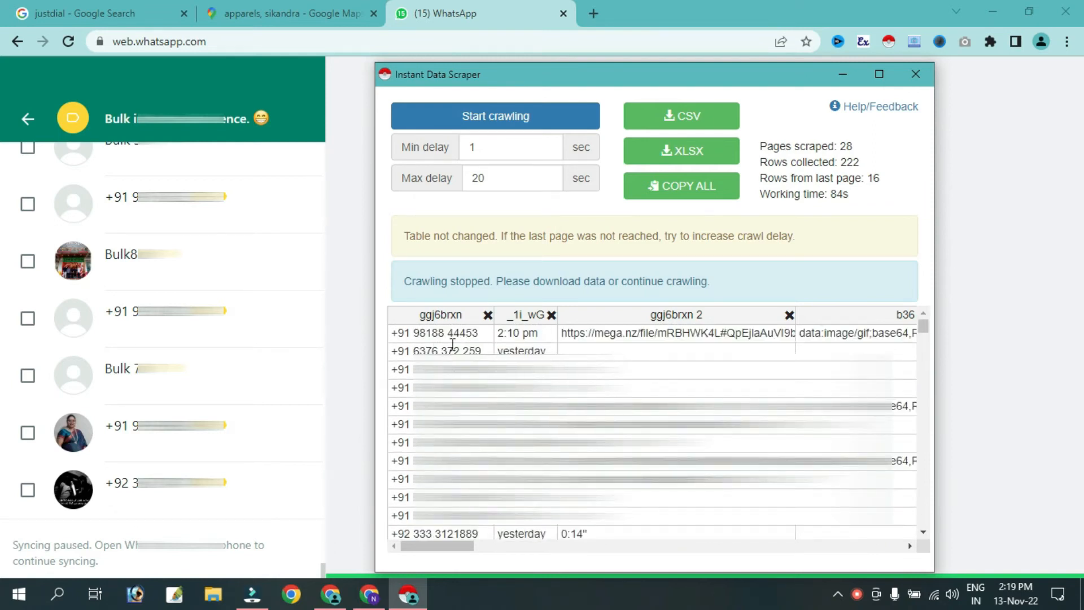
scroll(652, 432, "down", 5)
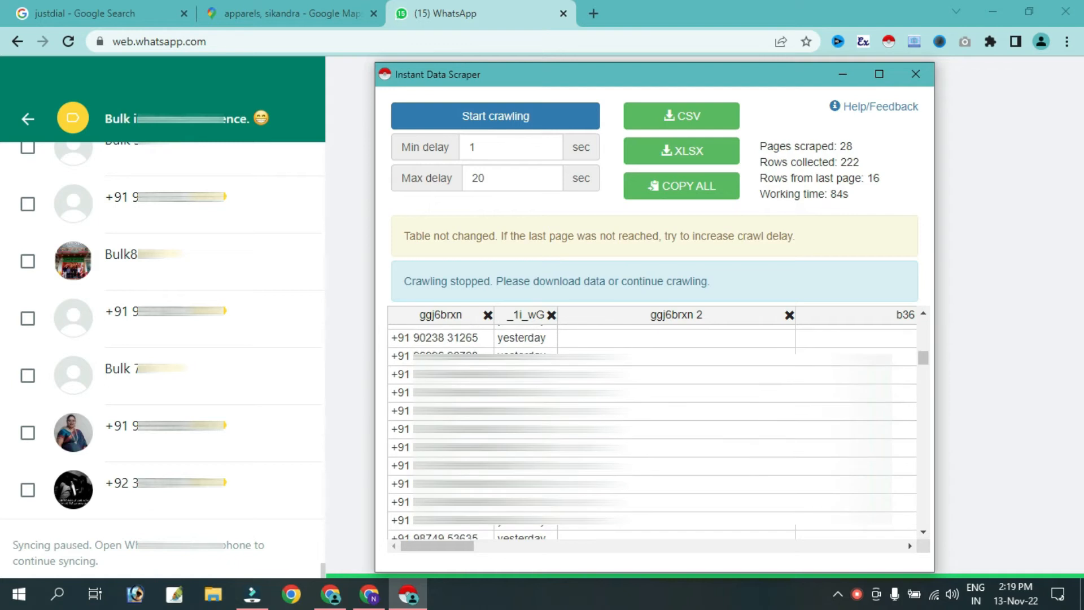
scroll(653, 432, "down", 6)
scroll(652, 432, "up", 12)
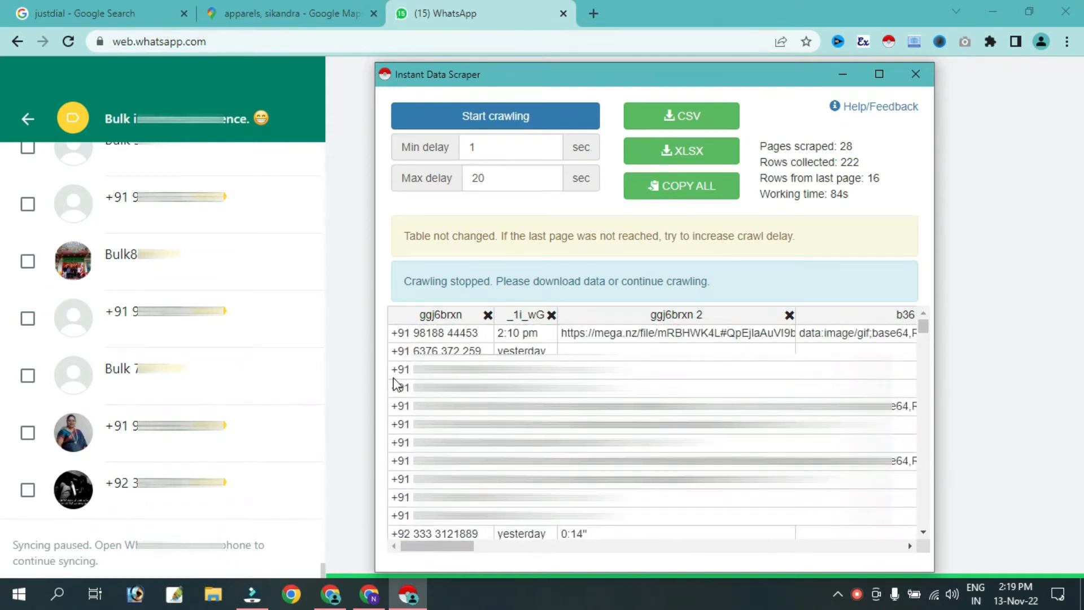
Download the scraped data as an XLSX file and open it in Excel
left_click(681, 159)
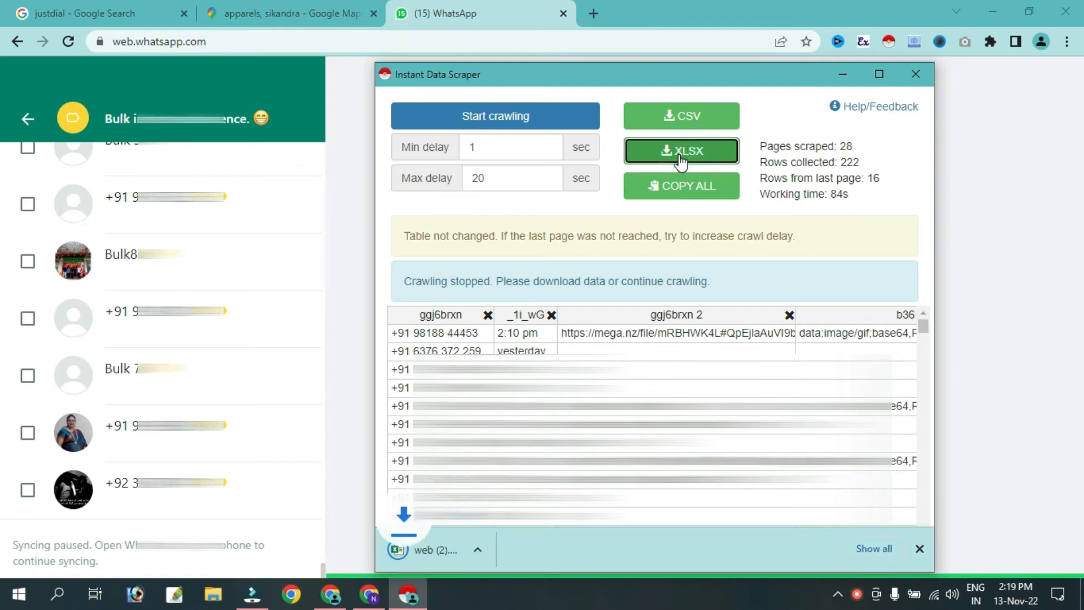
left_click(433, 548)
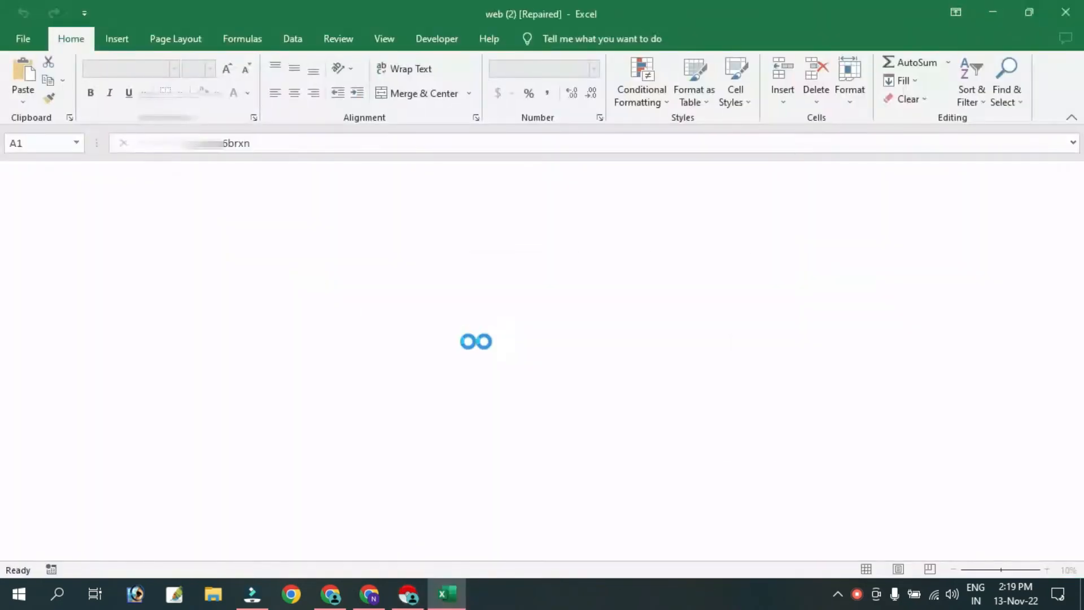
Look through the phone number and last-message date columns of the exported WhatsApp workbook, closing the pop-up window
left_click_drag(80, 170, 70, 167)
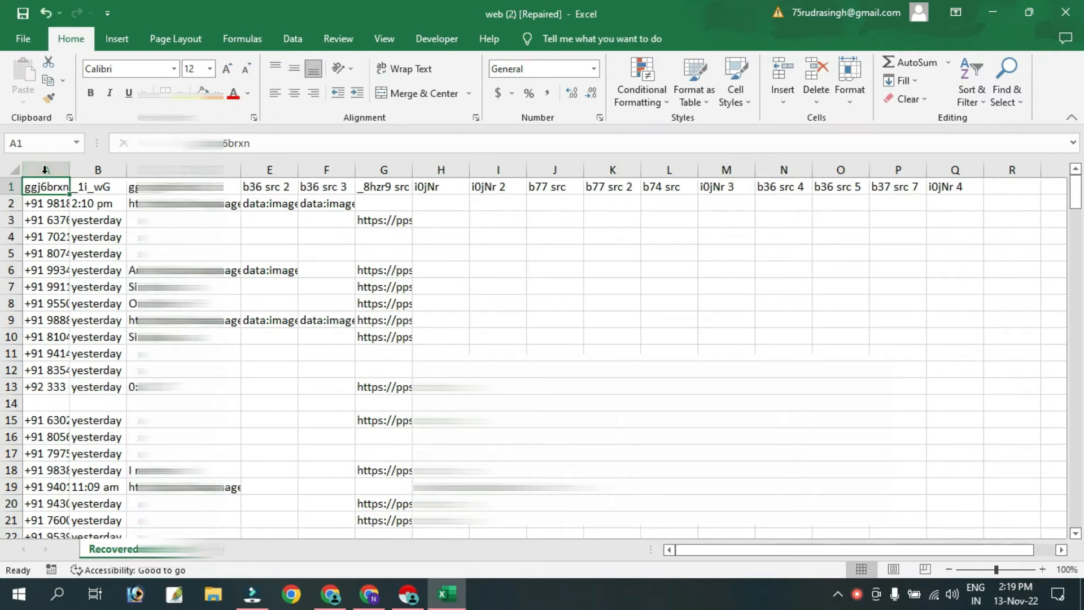
left_click(46, 169)
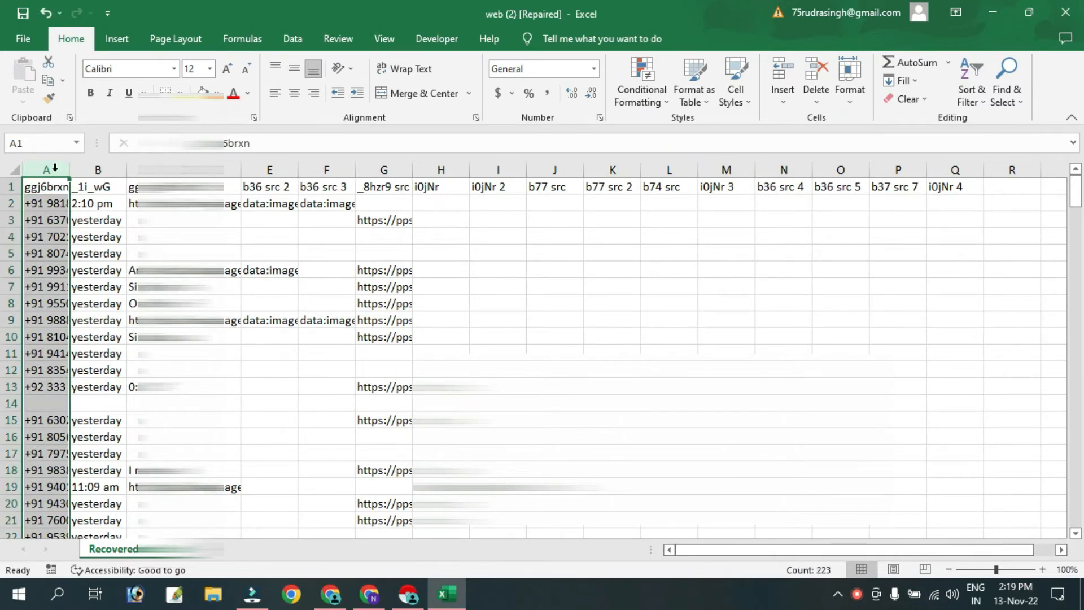
left_click(98, 169)
scroll(129, 264, "down", 5)
scroll(129, 264, "down", 20)
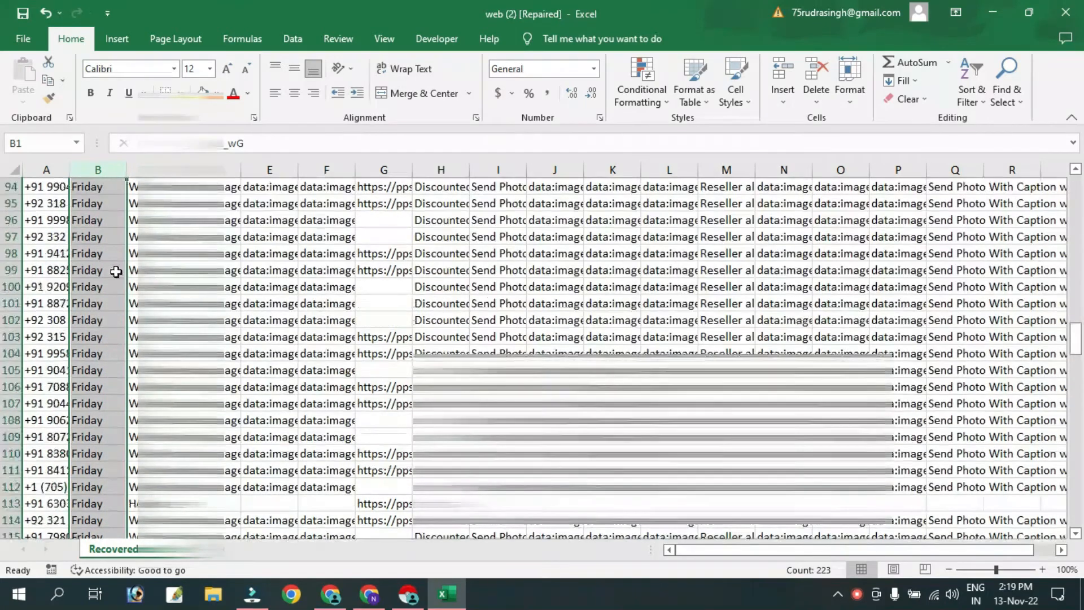
scroll(116, 271, "down", 14)
scroll(116, 271, "up", 20)
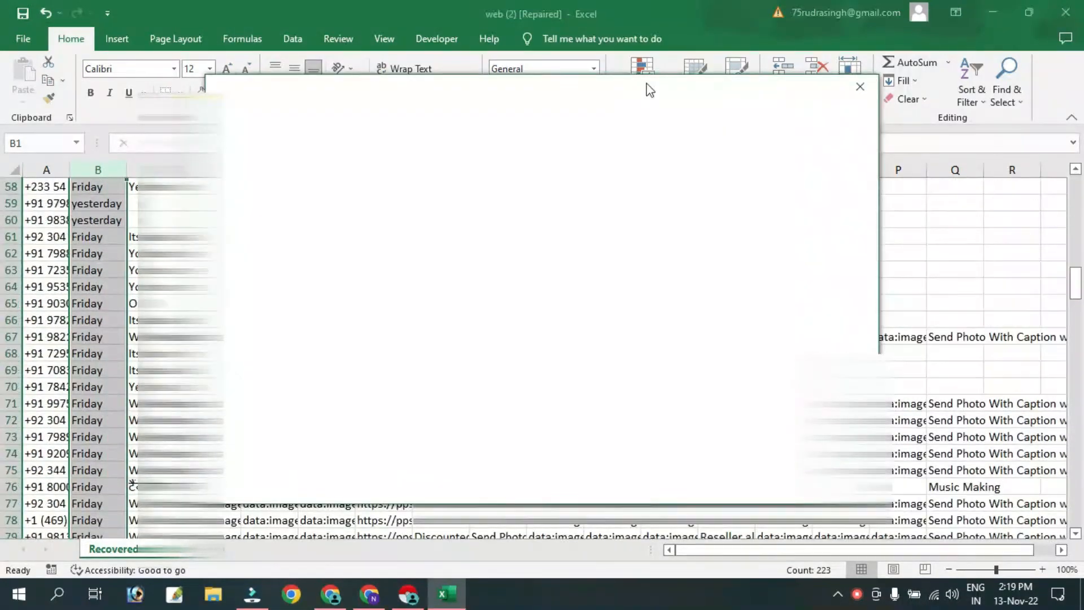
left_click(859, 87)
scroll(186, 209, "up", 7)
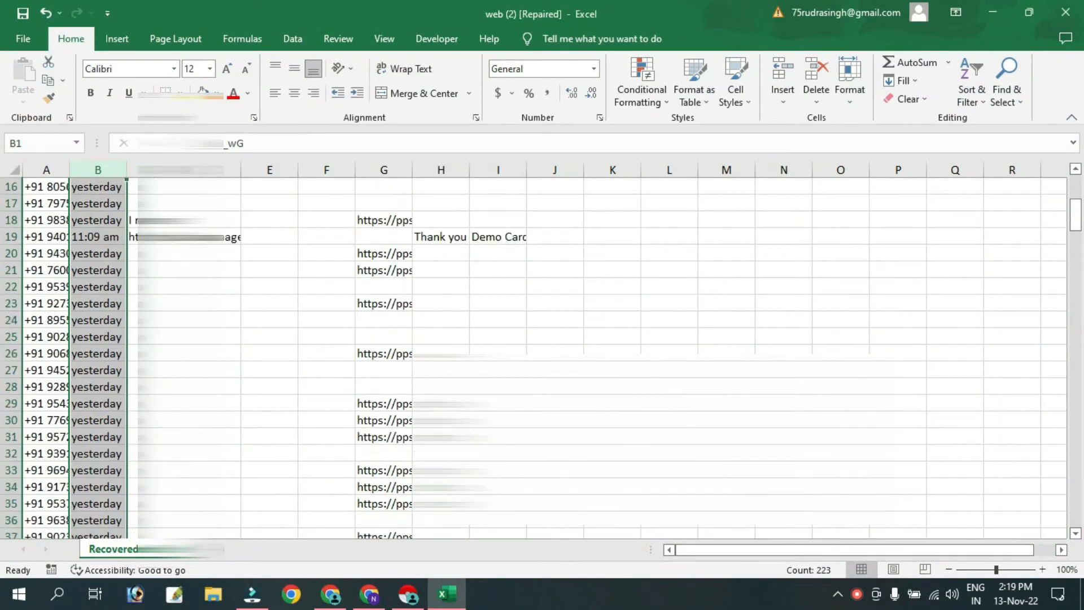
Inspect the message text column beside the dates in the exported WhatsApp workbook
left_click(159, 170)
scroll(159, 170, "up", 5)
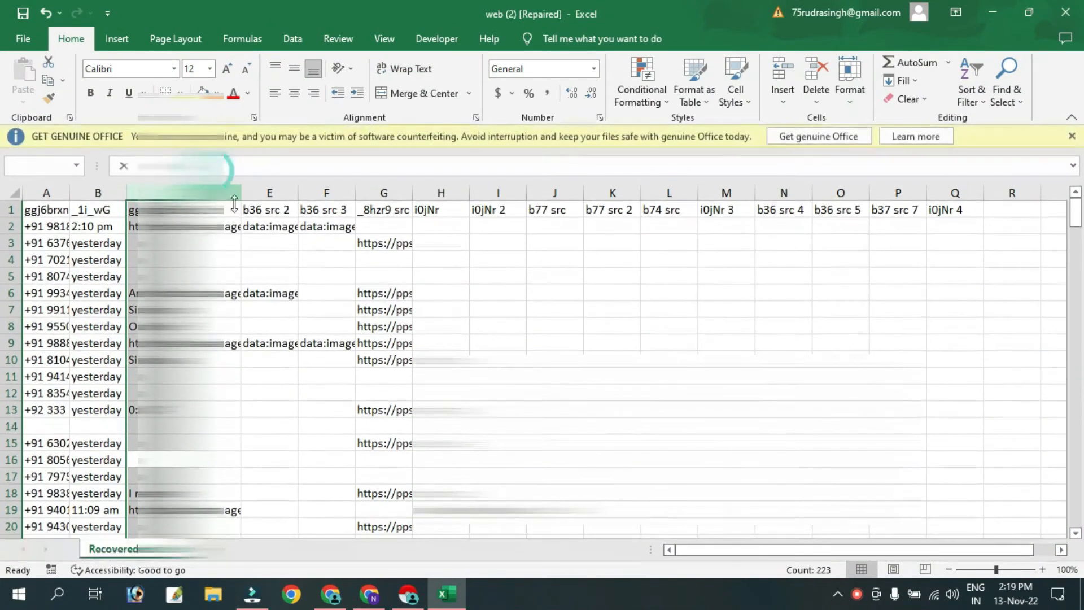
left_click(204, 168)
left_click(211, 192)
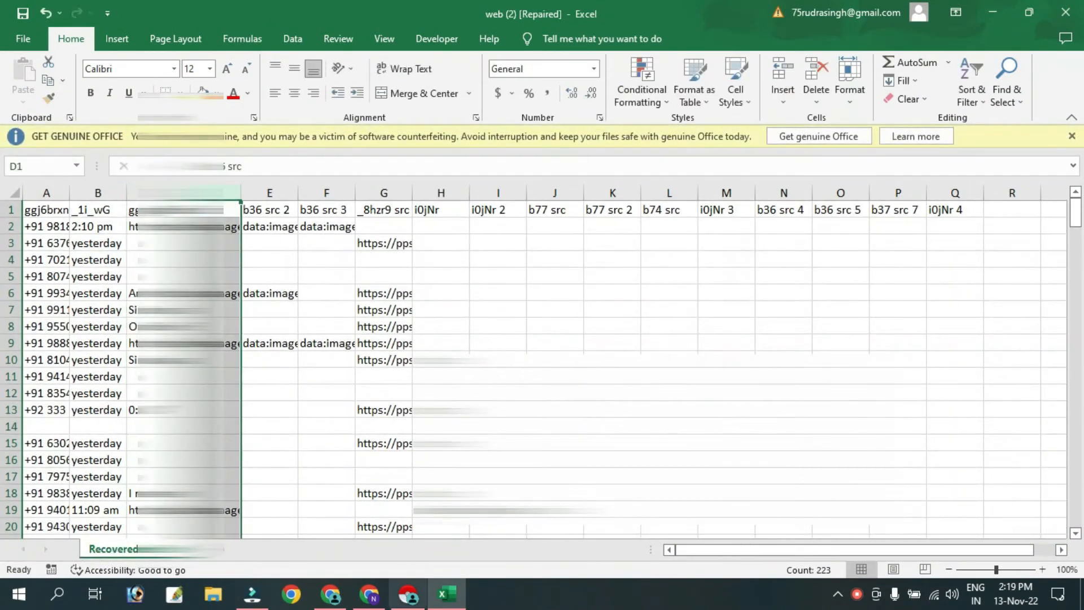
Close the exported WhatsApp workbook in Excel
left_click(408, 595)
left_click(1075, 6)
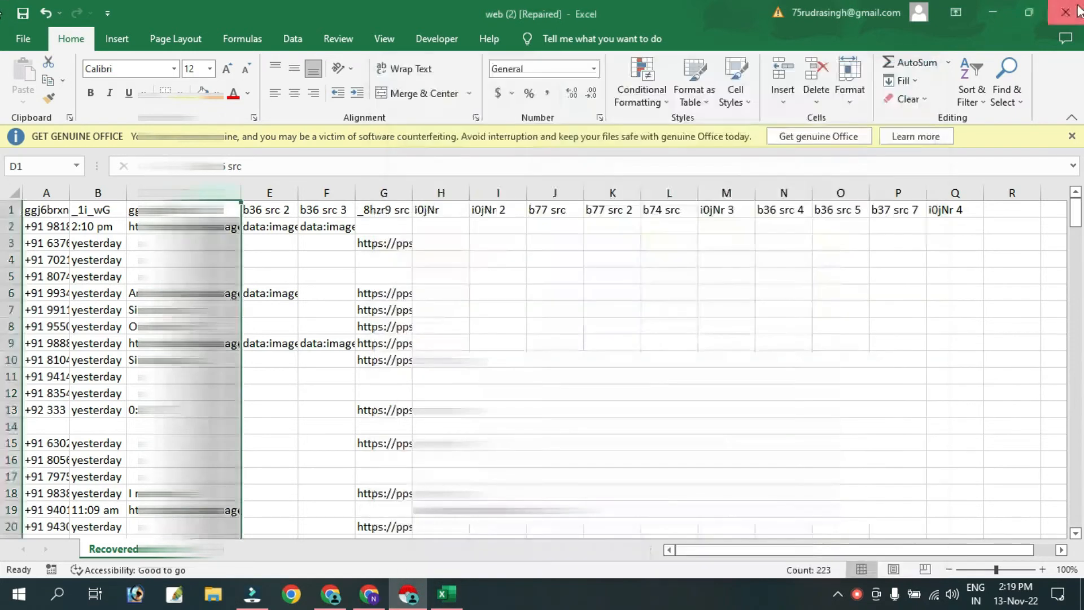
left_click(547, 321)
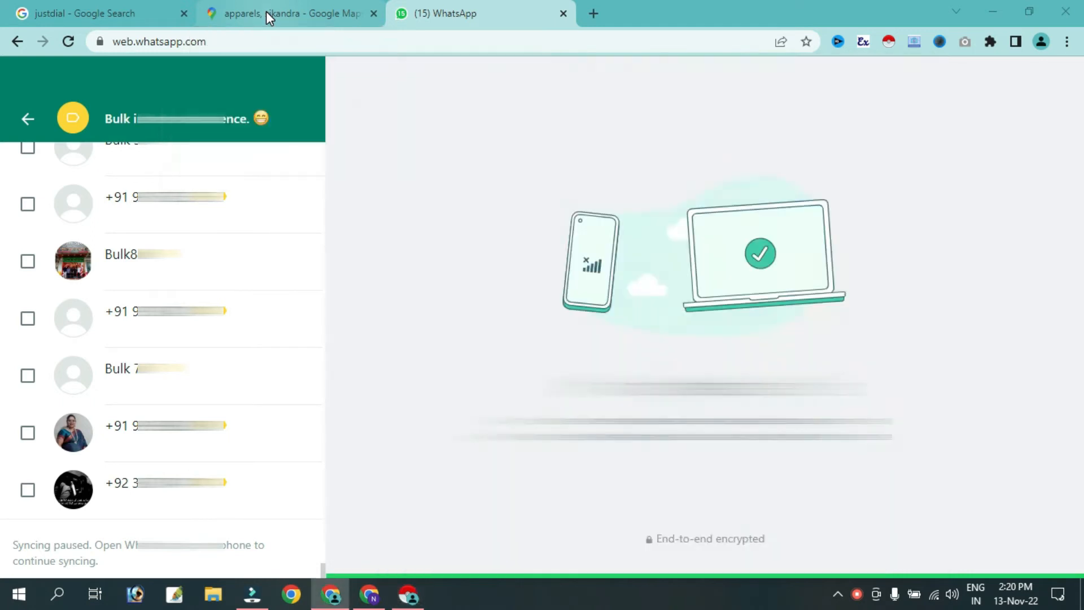
Switch to the Google Maps results for "apparels, sikandra" and close the open Instant Data Scraper windows
left_click(266, 11)
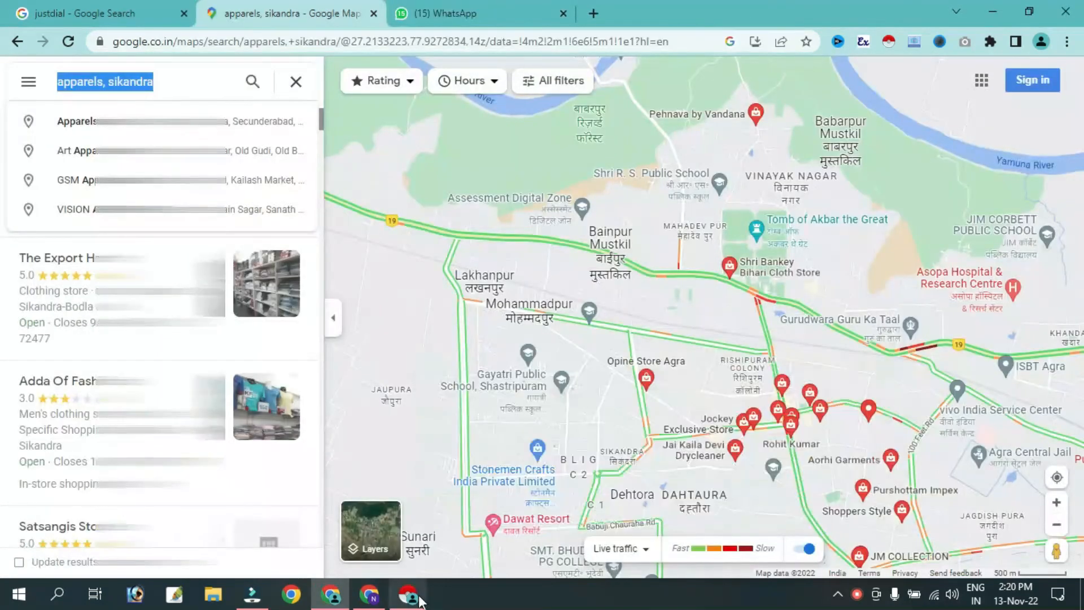
left_click(408, 594)
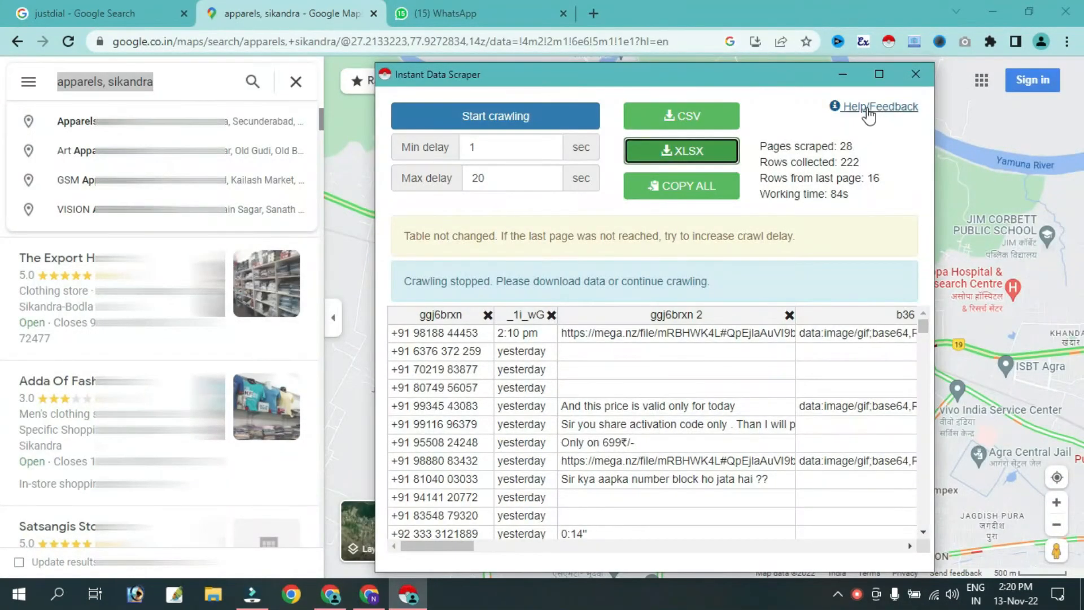
left_click(916, 74)
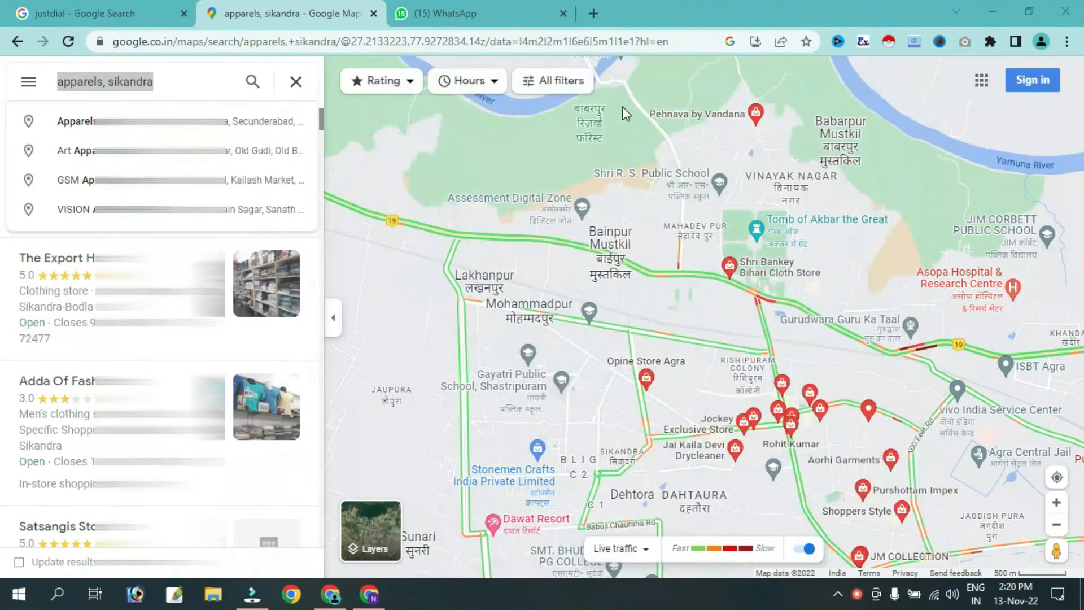
left_click(888, 43)
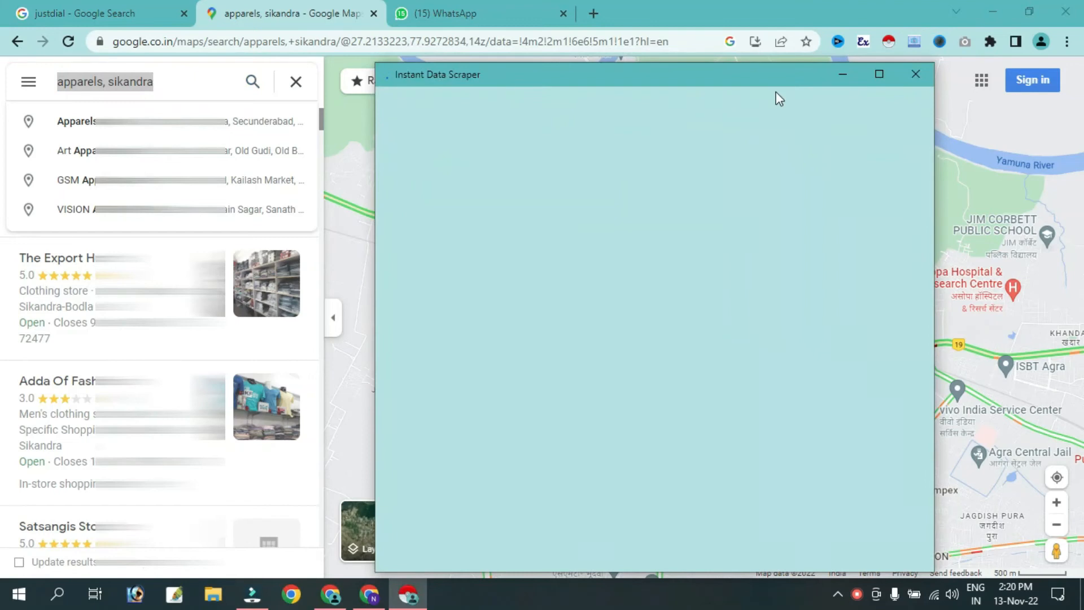
left_click(915, 76)
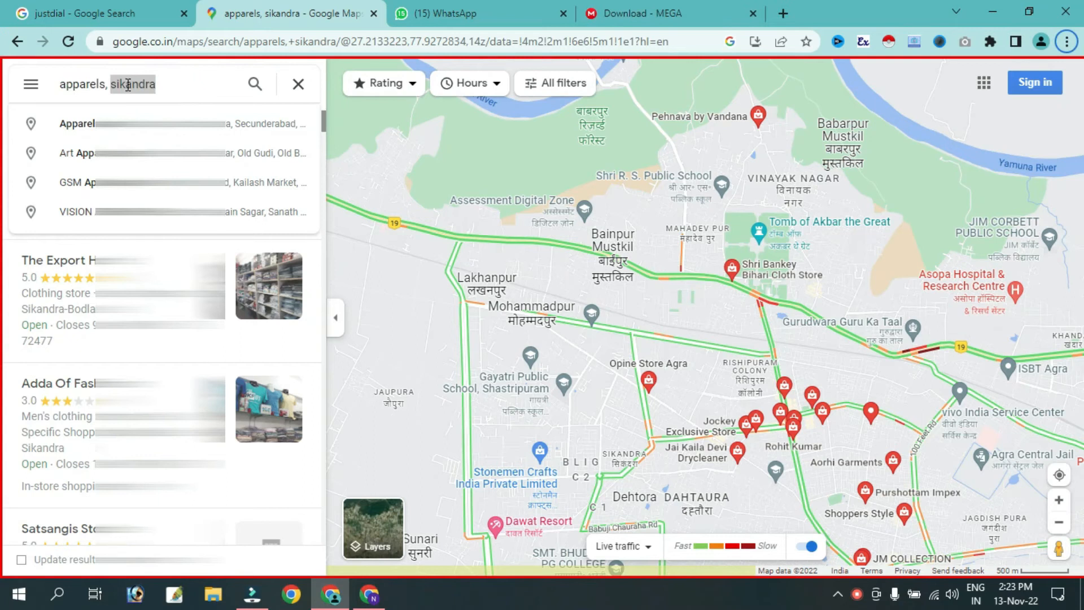
Search Google Maps for "apparels, agra" and look through the listed clothing stores
left_click(181, 88)
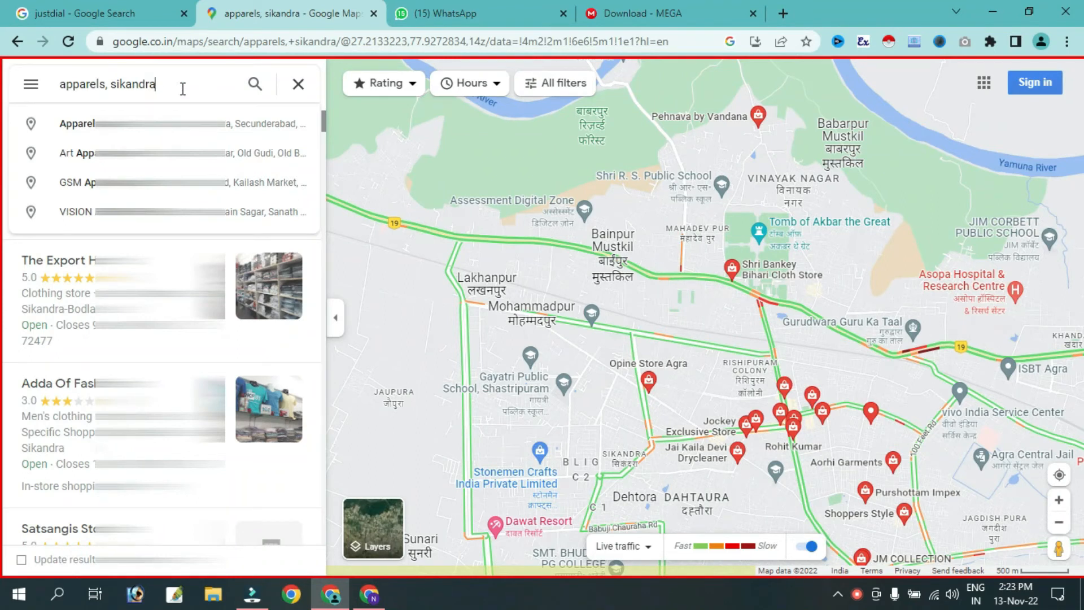
left_click_drag(181, 88, 113, 89)
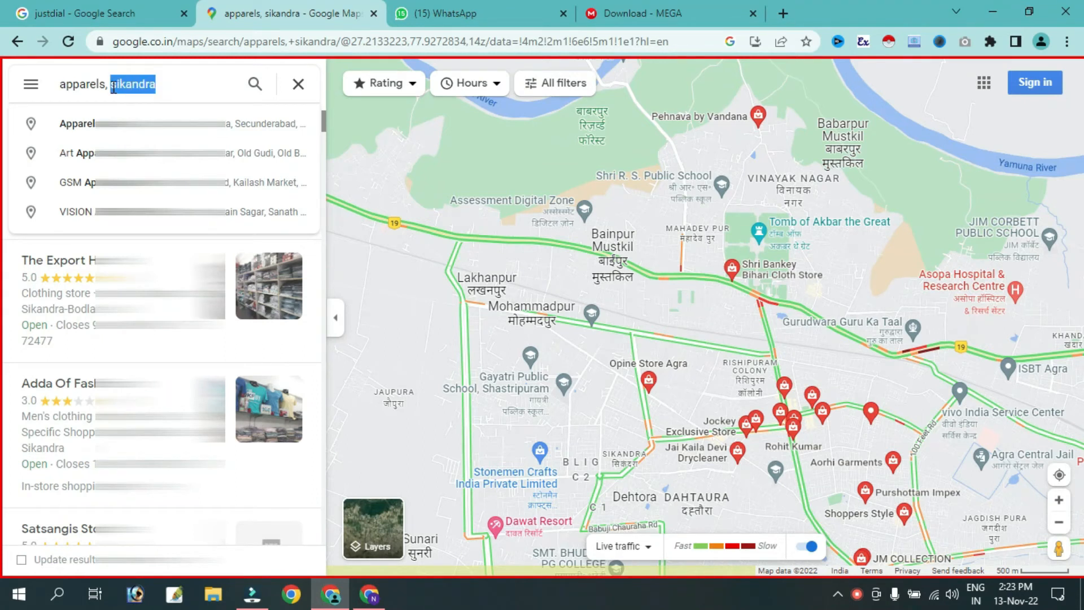
type("agra")
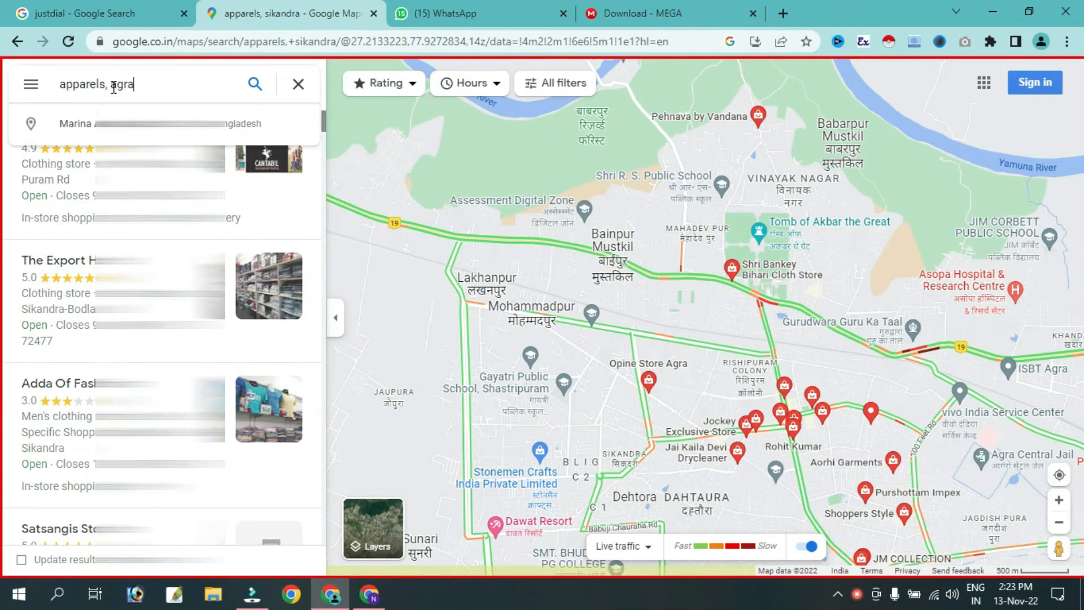
key("Return")
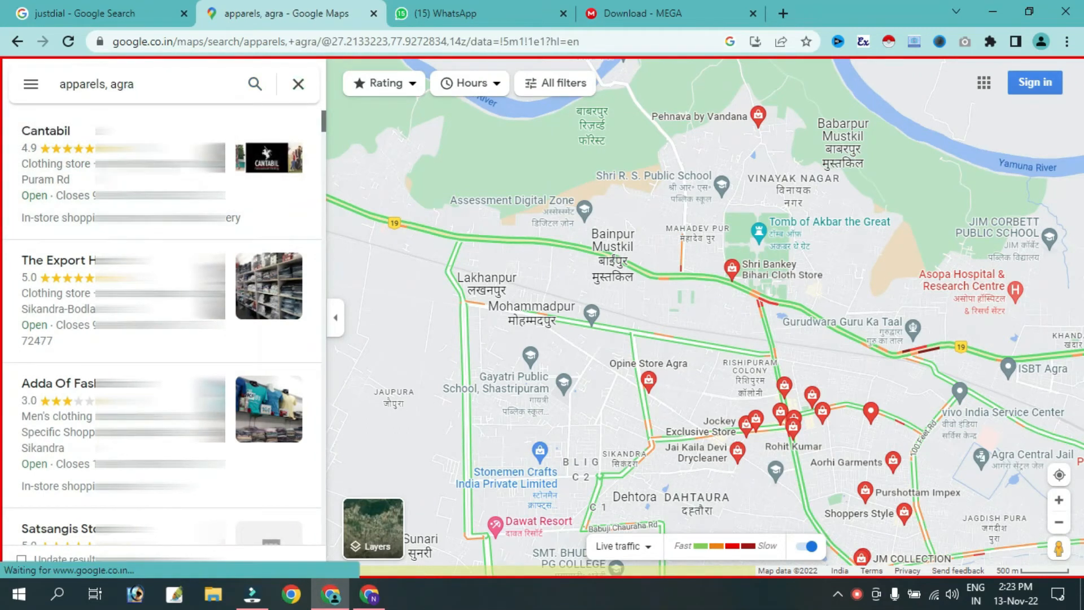
scroll(162, 328, "down", 4)
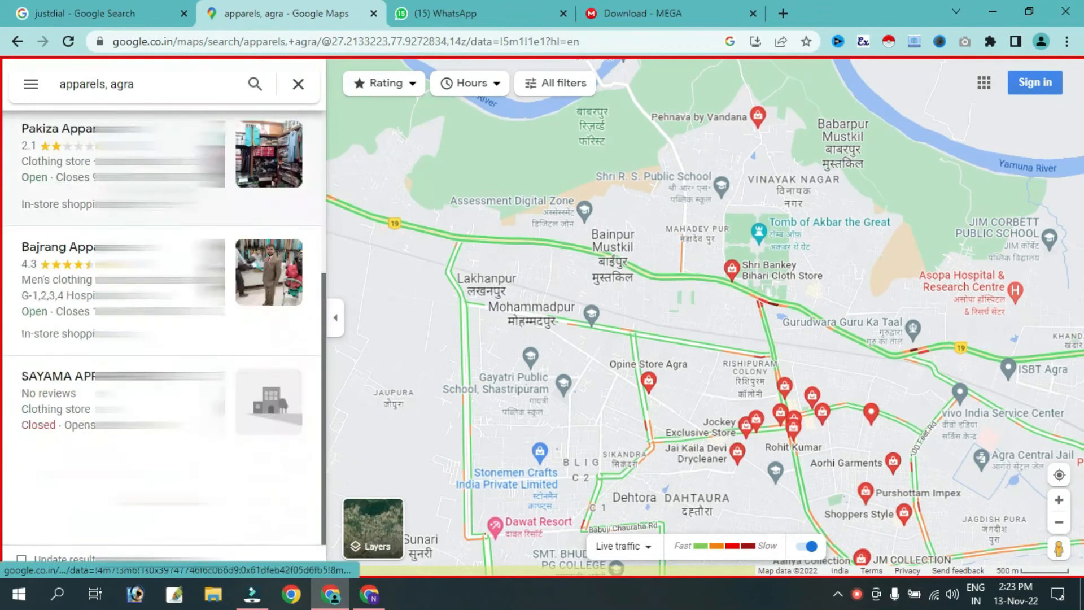
scroll(162, 328, "up", 4)
scroll(162, 327, "down", 10)
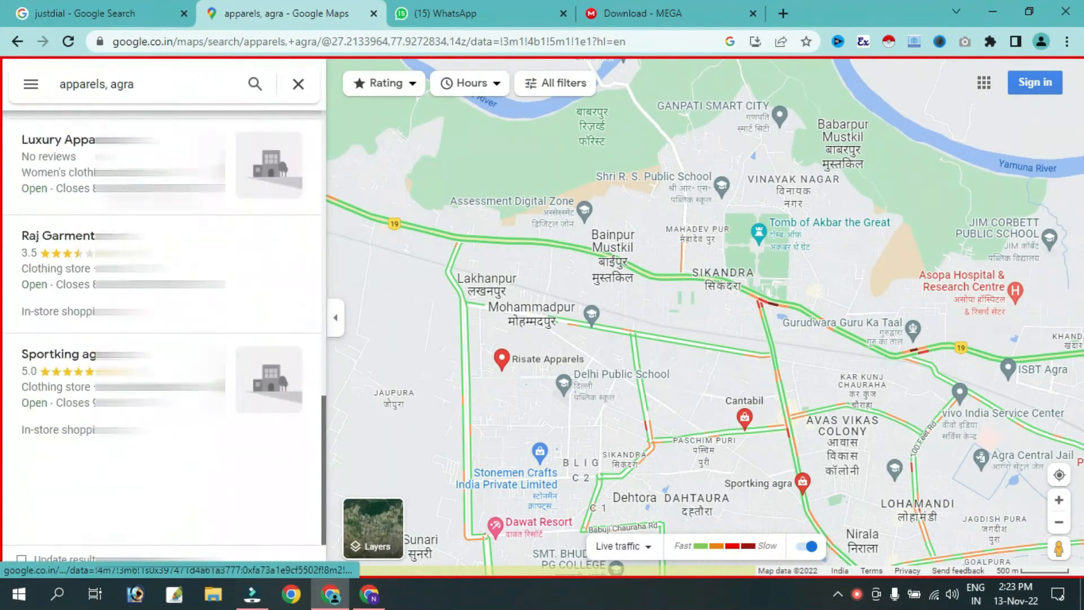
scroll(162, 328, "up", 4)
scroll(162, 328, "up", 6)
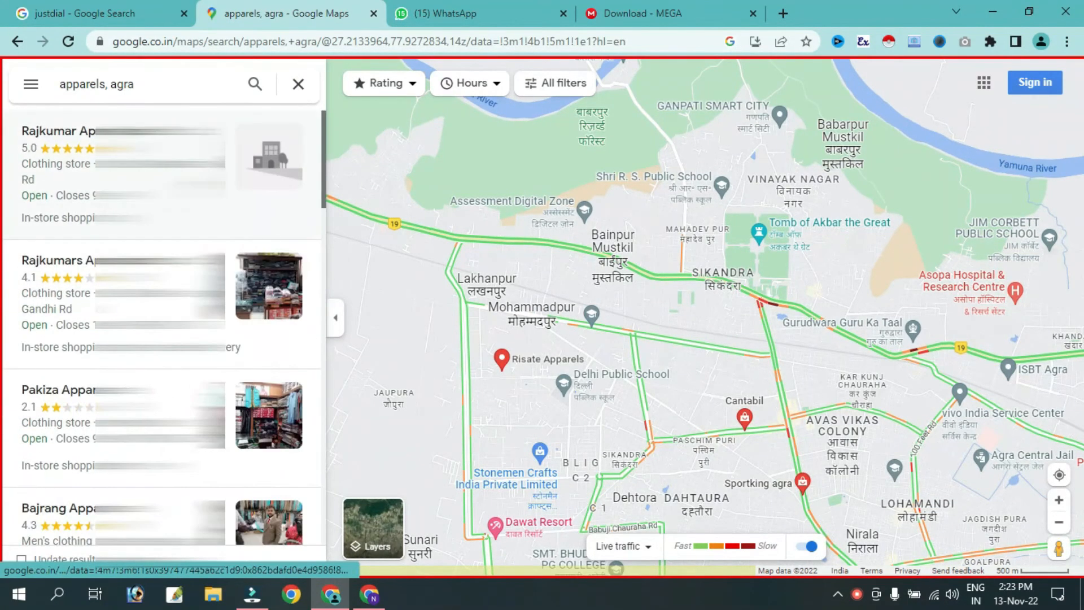
Open Instant Data Scraper on the Maps results and check the extracted columns, including phone numbers, and the rows collected
left_click(883, 43)
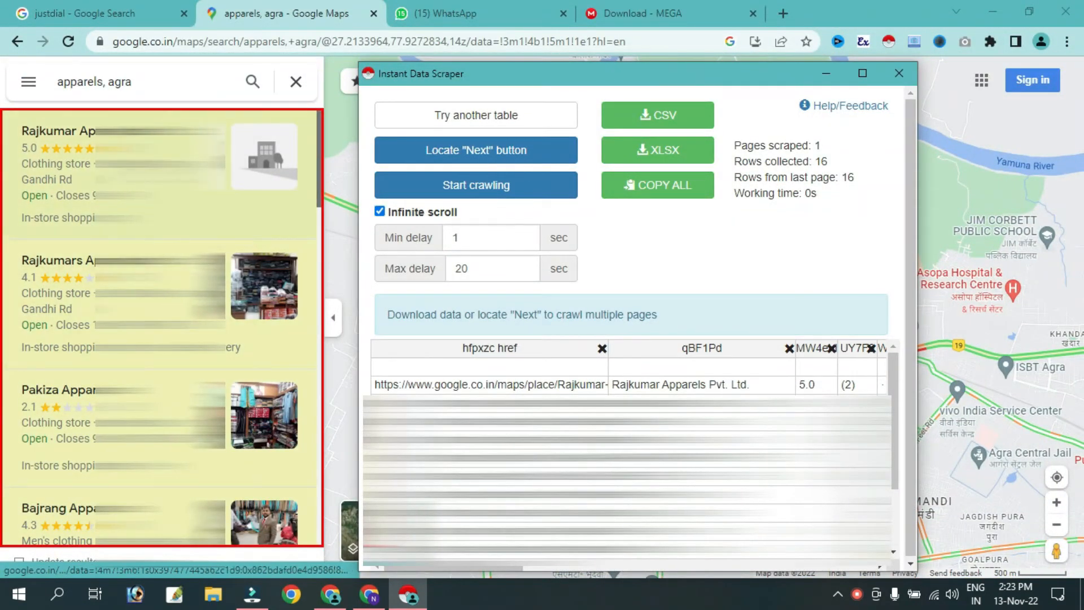
left_click_drag(504, 567, 557, 564)
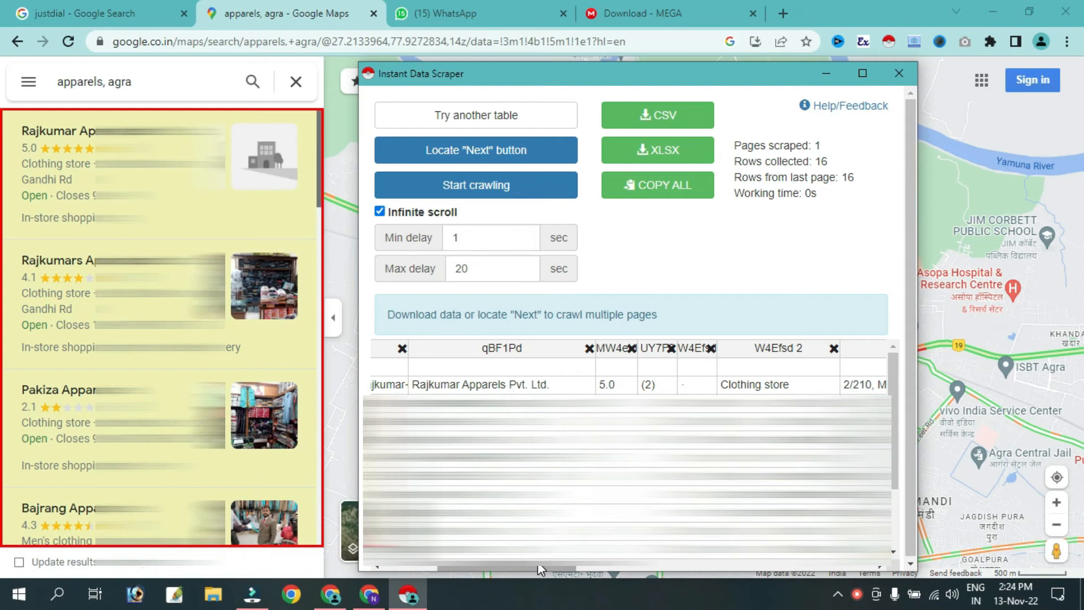
left_click_drag(538, 561, 613, 564)
scroll(627, 451, "down", 3)
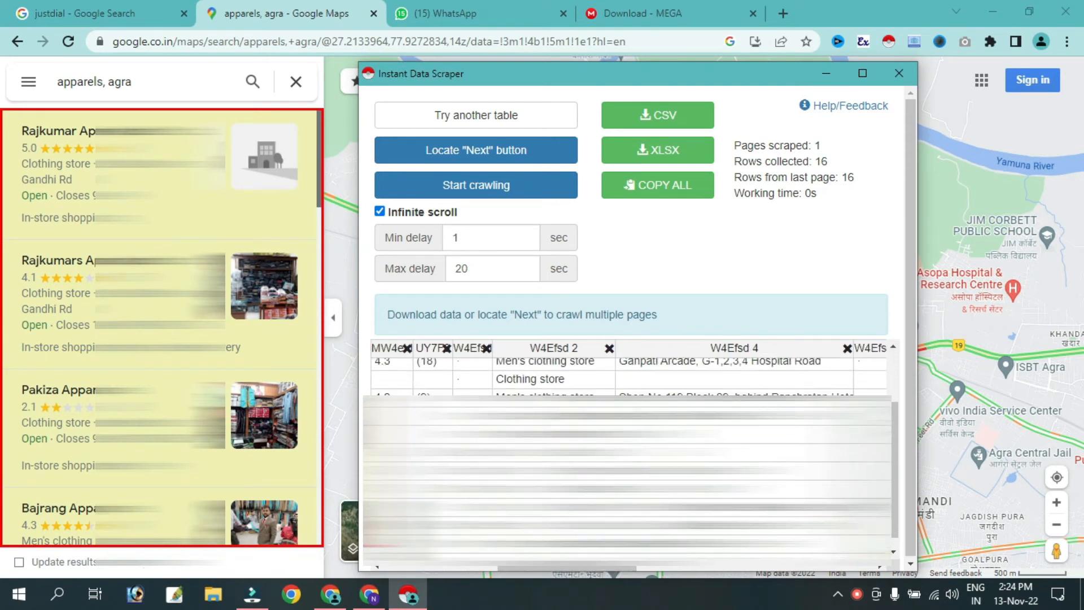
left_click_drag(547, 565, 744, 565)
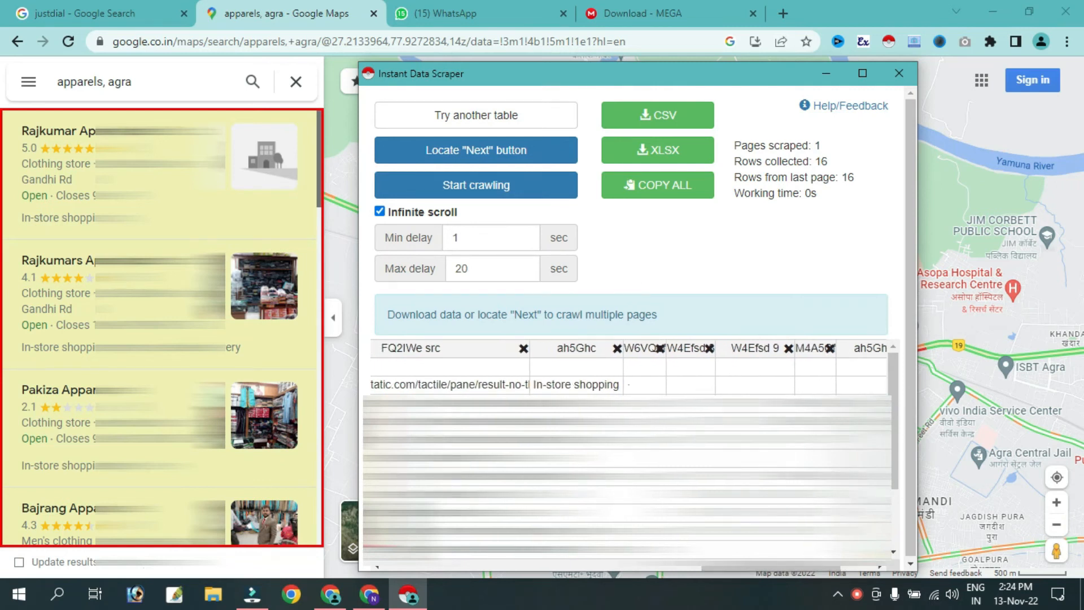
left_click(725, 362)
scroll(725, 362, "down", 5)
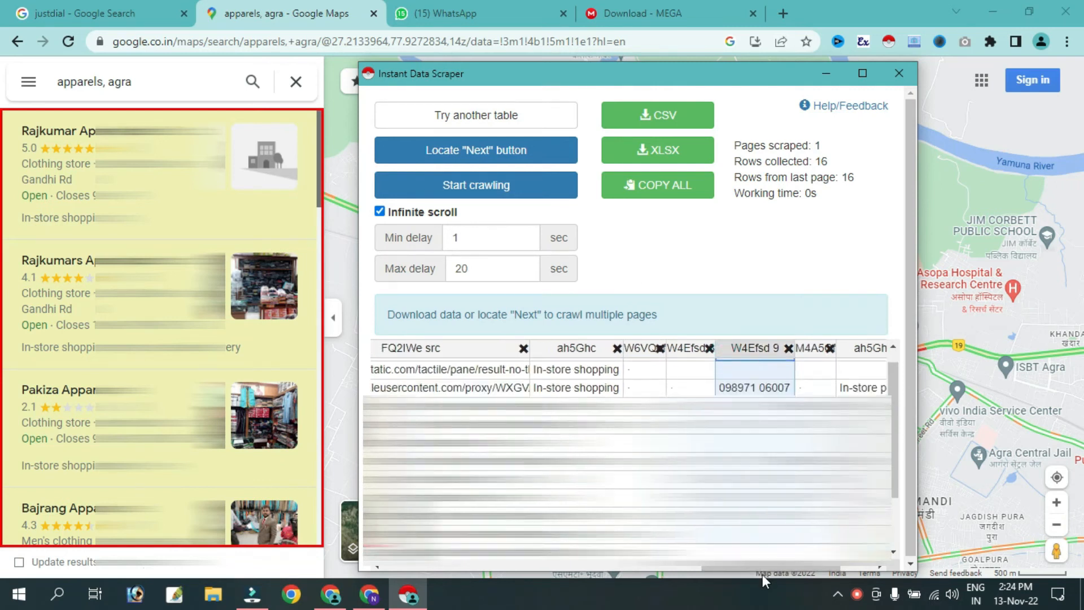
scroll(726, 362, "up", 3)
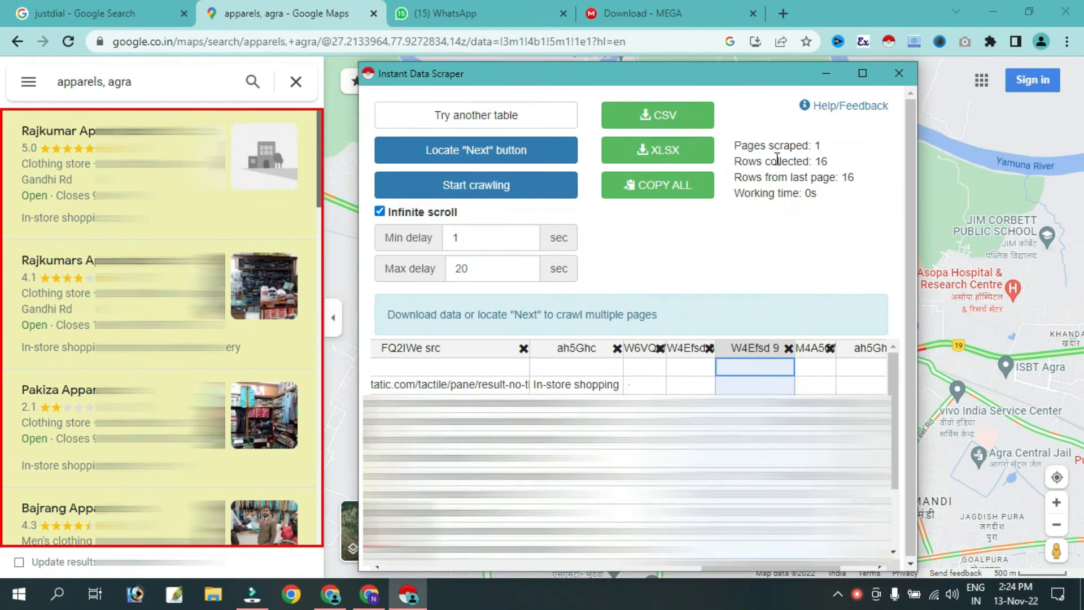
left_click_drag(741, 161, 831, 167)
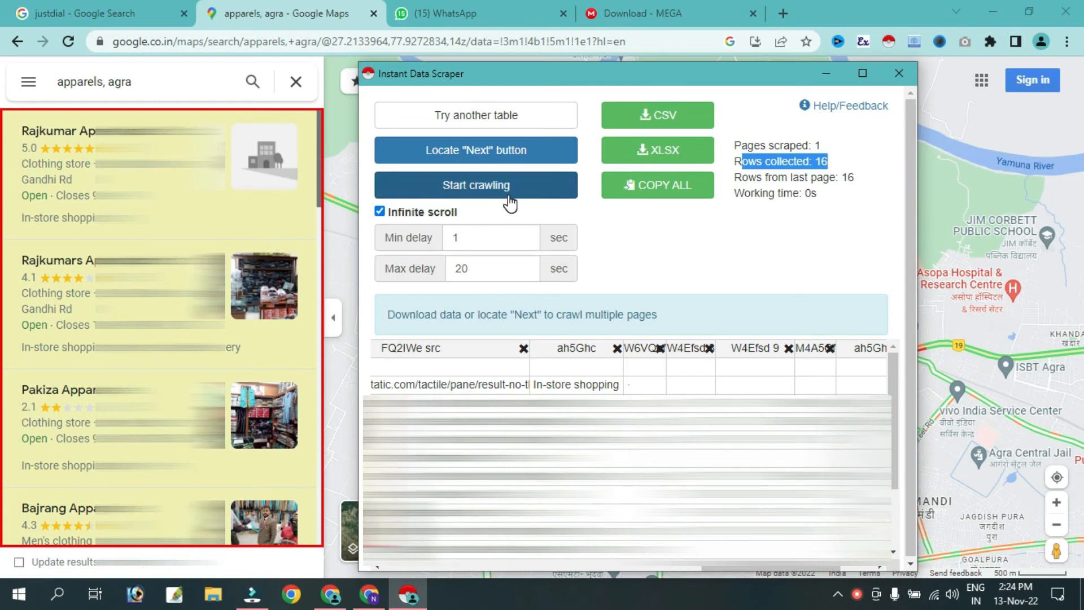
Start crawling the Maps results with infinite scroll and a minimum delay of 3 seconds, keeping the maximum at 20
double_click(474, 238)
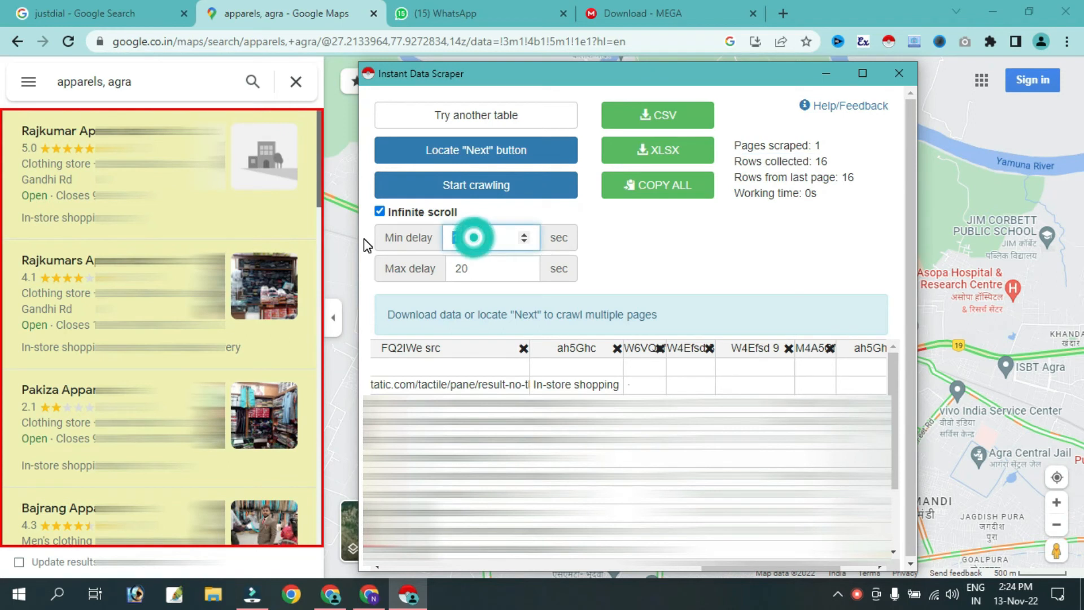
type("3")
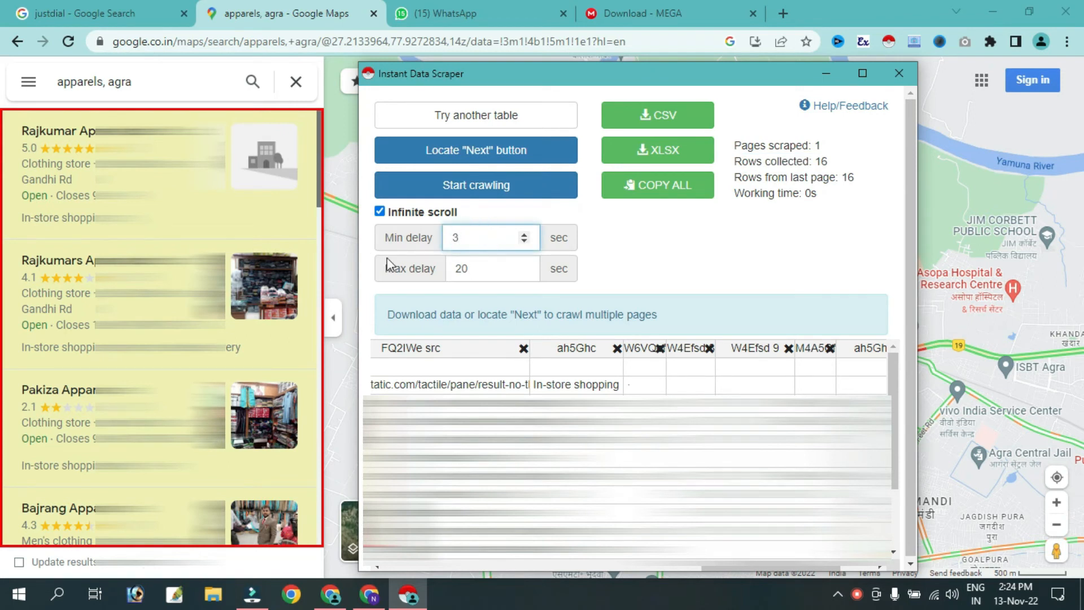
double_click(469, 266)
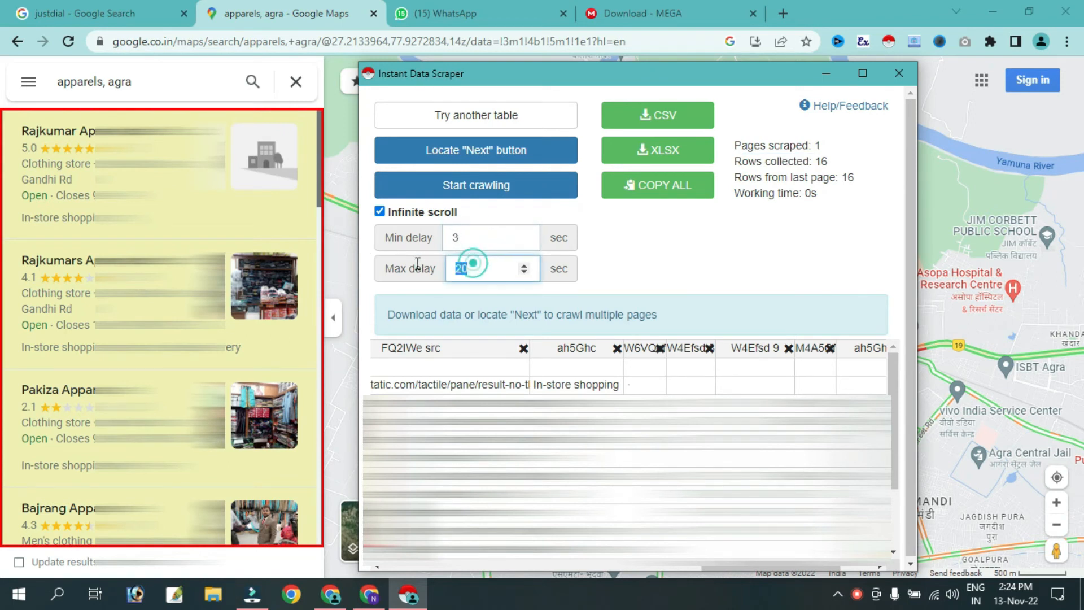
left_click(482, 189)
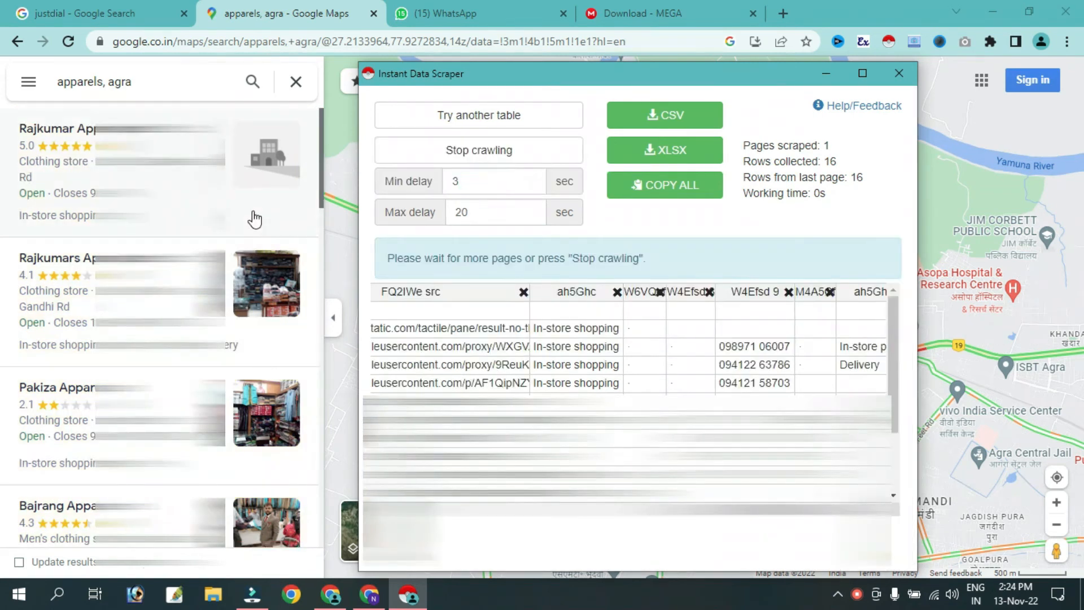
scroll(254, 213, "down", 3)
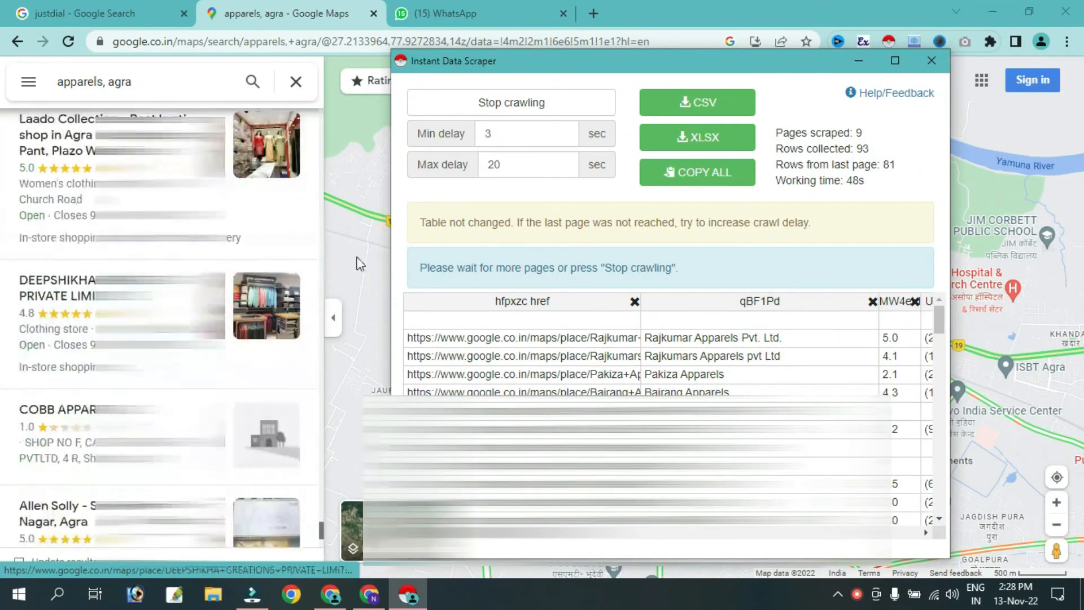
Stop the crawl and export the data as XLSX, opening google.xlsx in Excel with its content recovered
left_click(490, 107)
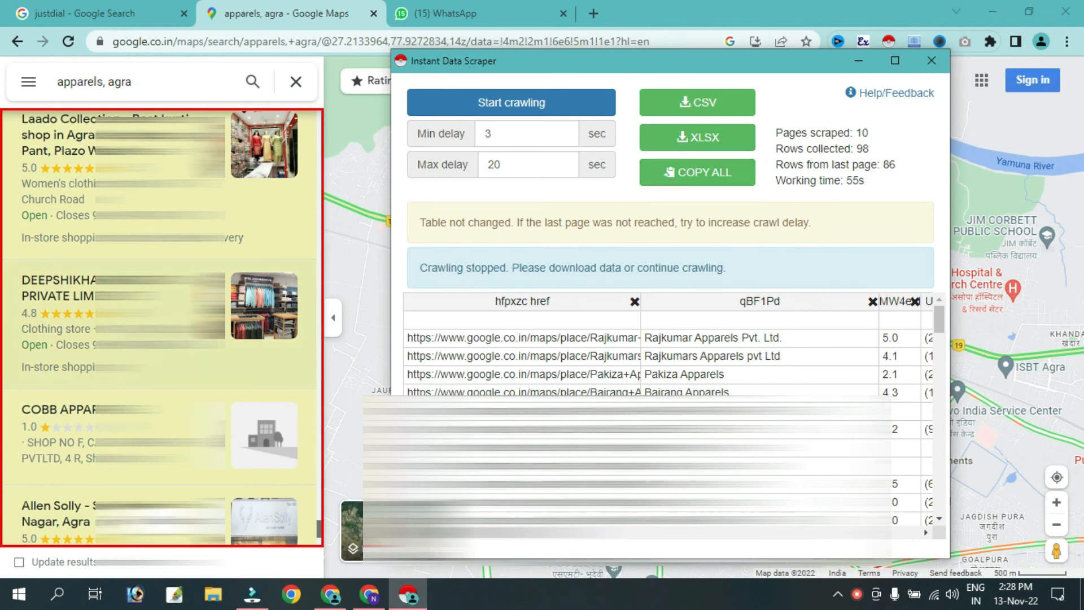
left_click(698, 137)
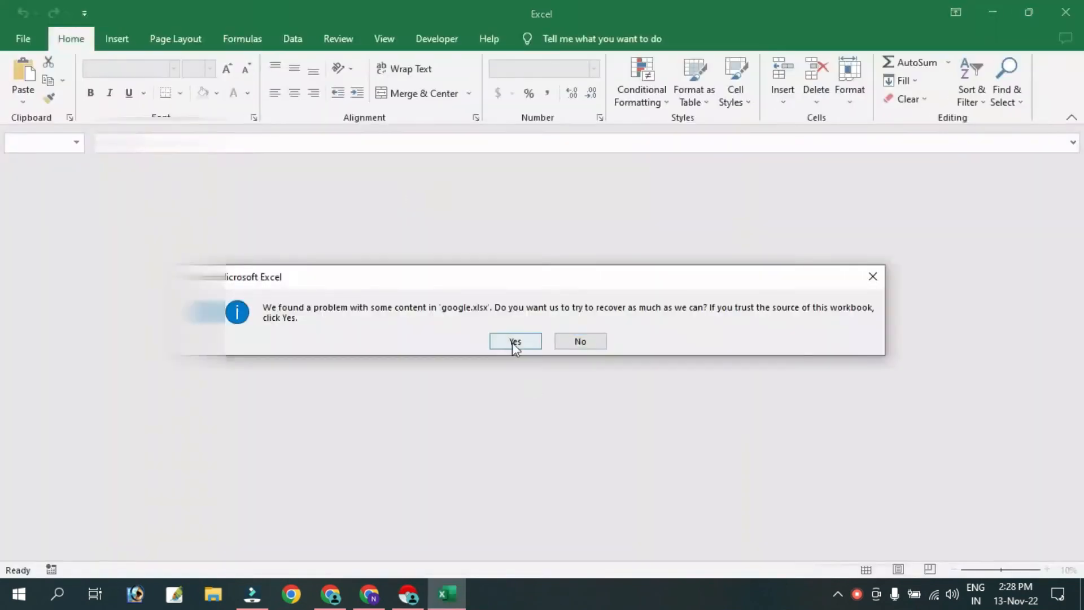
left_click(512, 341)
Narrow column P (W4Efsd 9) slightly and look through the store phone numbers it holds
scroll(864, 276, "right", 1)
left_click(851, 169)
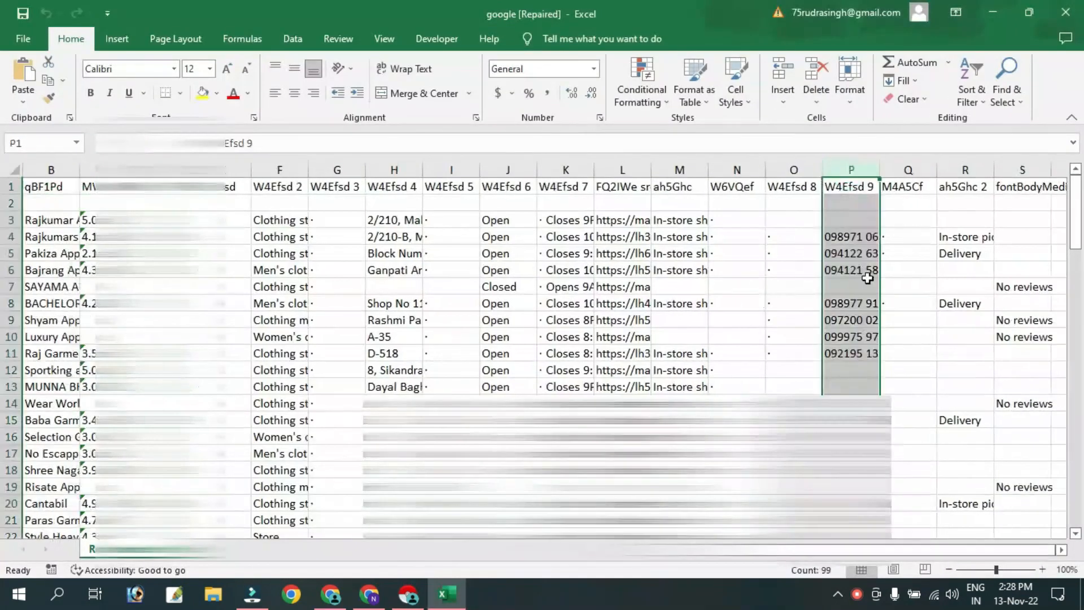
left_click_drag(886, 170, 873, 170)
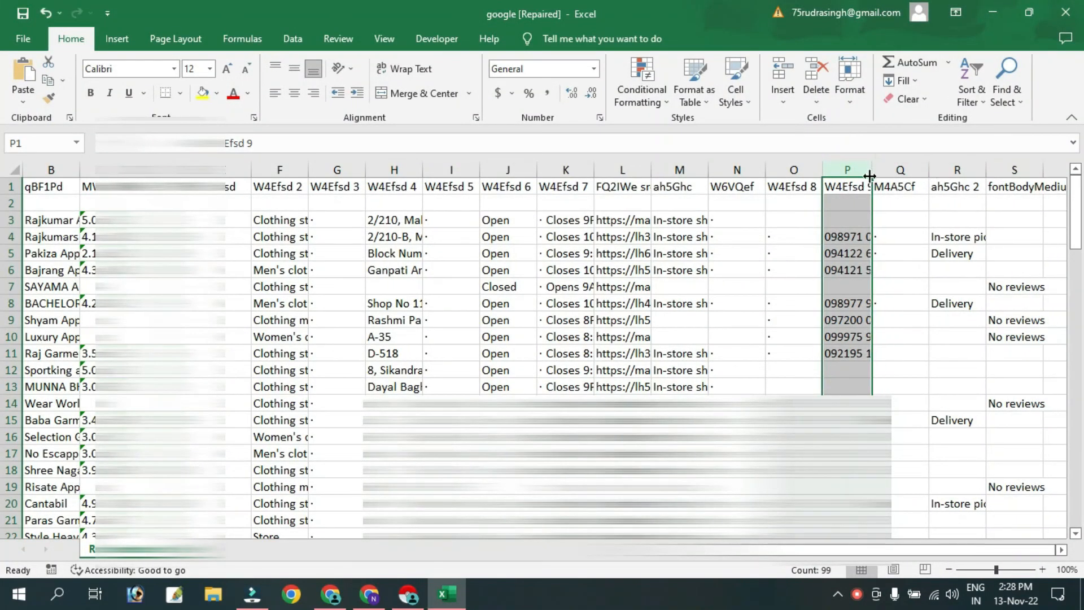
scroll(847, 266, "down", 13)
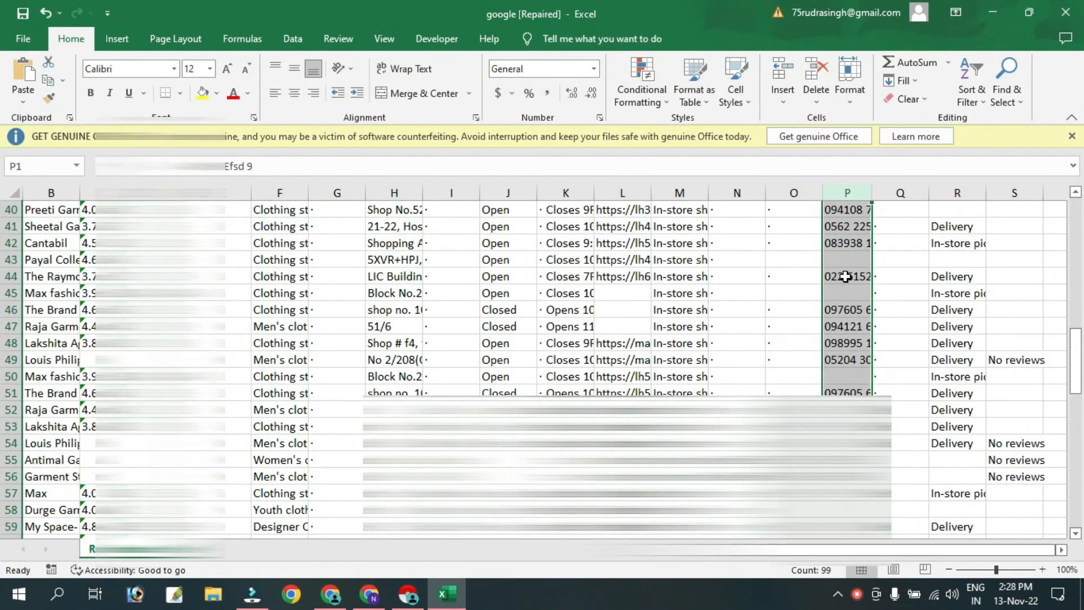
scroll(845, 277, "up", 8)
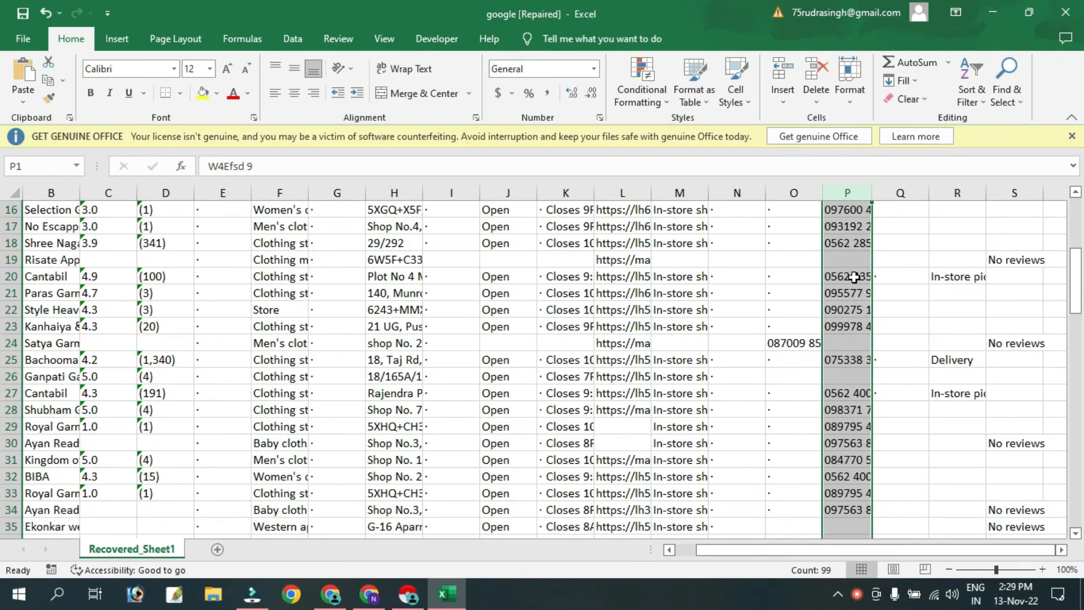
key("alt")
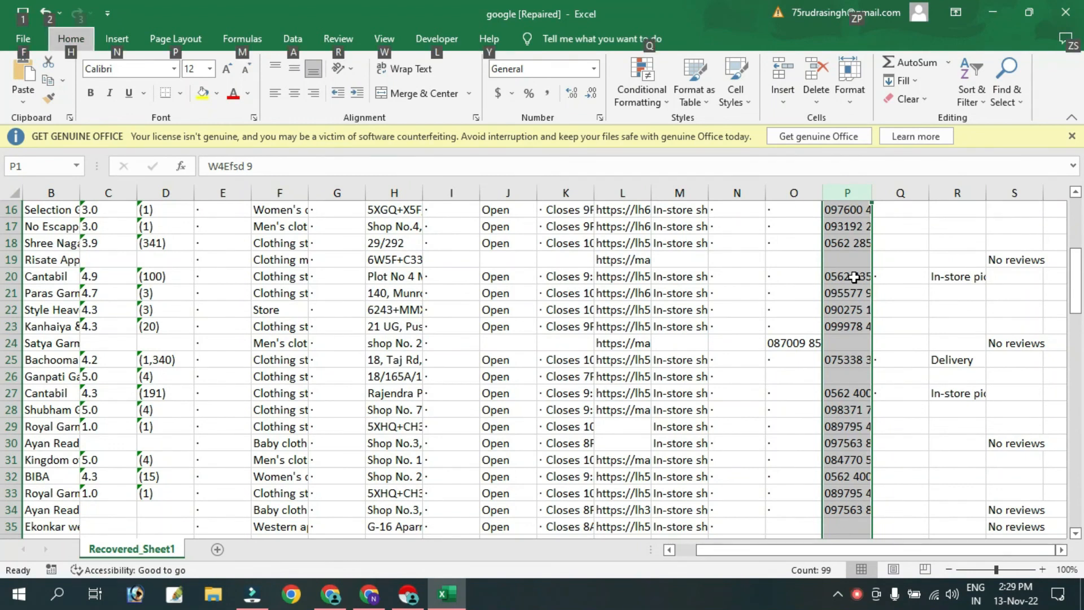